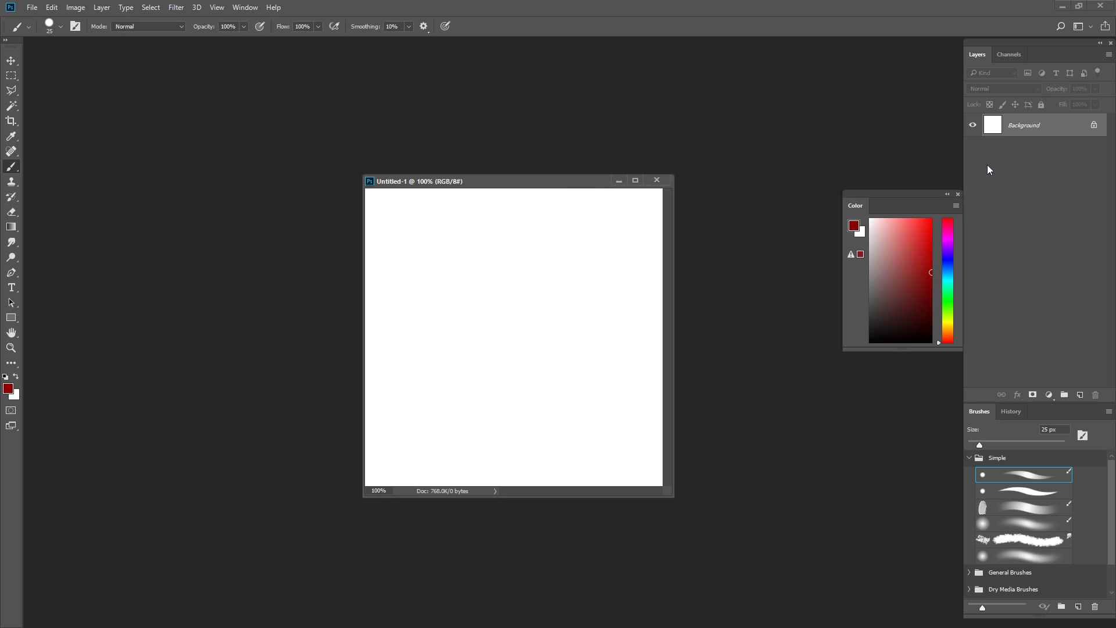
Step: Fill the Background layer with a dark reddish brown and enlarge the hard round brush to 150 px
left_click(901, 306)
key("alt+BackSpace")
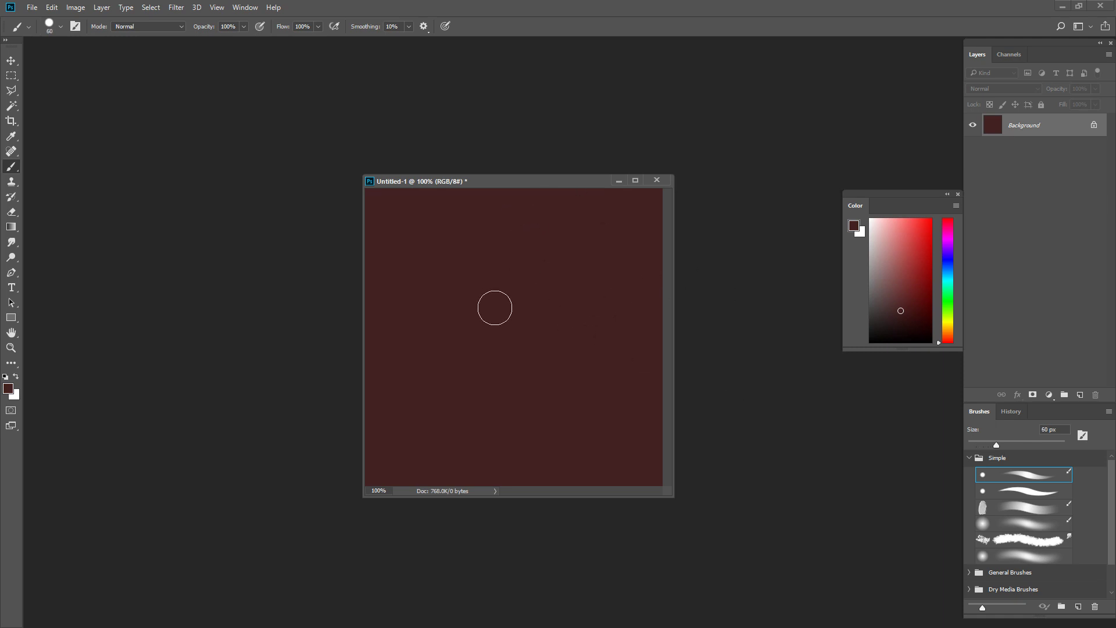
key("bracketright")
key("bracketright")
key("bracketright")
left_click_drag(511, 351, 473, 366)
key("ctrl+z")
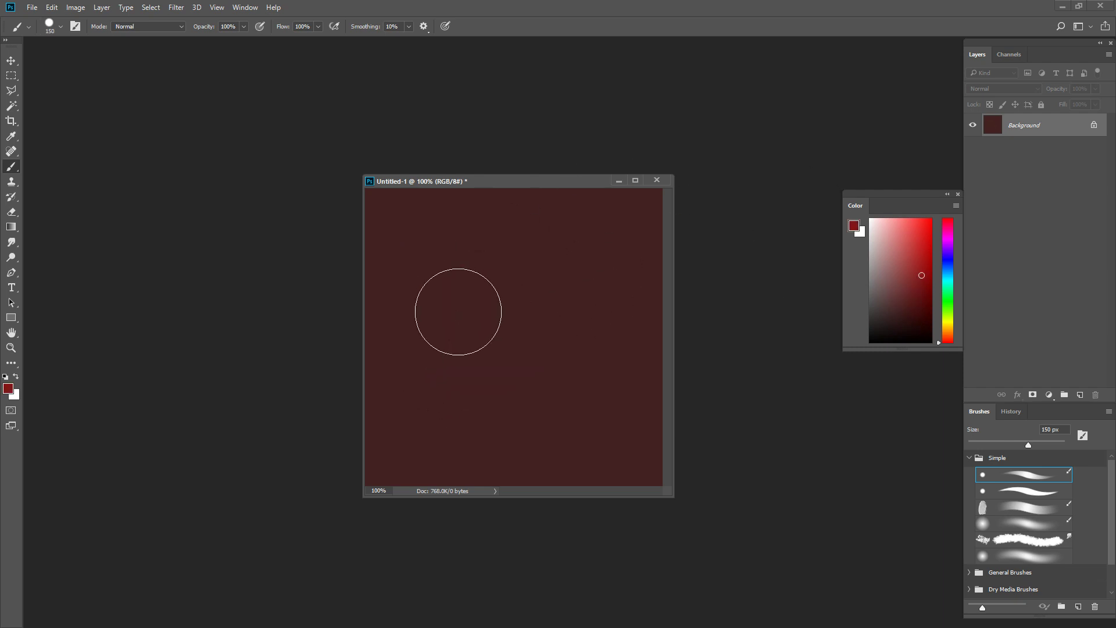
mouse_move(456, 309)
left_mouse_down()
mouse_move(471, 369)
mouse_move(511, 383)
left_mouse_up()
key("ctrl+z")
Step: Shift the hue toward orange and paint a thick slanted burnt-orange oblong left of the canvas centre
left_click(949, 337)
left_click_drag(510, 274, 472, 357)
key("ctrl+z")
mouse_move(467, 313)
left_mouse_down()
mouse_move(468, 335)
mouse_move(463, 304)
left_mouse_up()
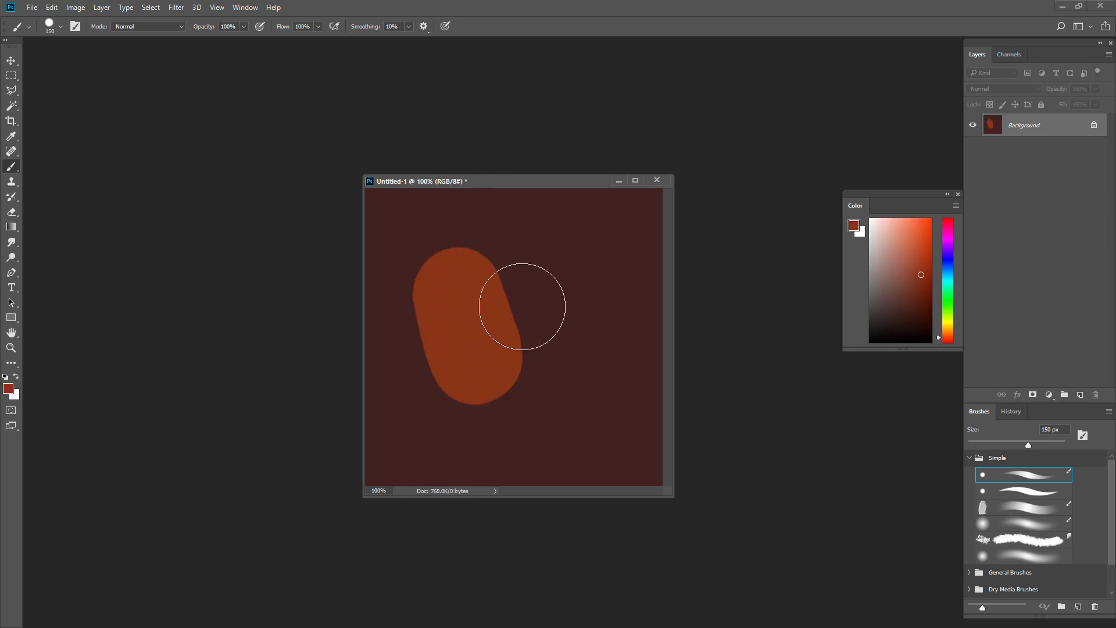
Step: Try trimming the orange shape's right edge with the sampled dark background colour and the hard round brush
left_click(578, 308, "alt")
mouse_move(526, 284)
left_mouse_down()
mouse_move(529, 309)
mouse_move(525, 285)
mouse_move(567, 330)
left_mouse_up()
key("ctrl+z")
key("ctrl+z")
left_click_drag(543, 262, 567, 342)
key("ctrl+z")
left_click_drag(535, 277, 566, 349)
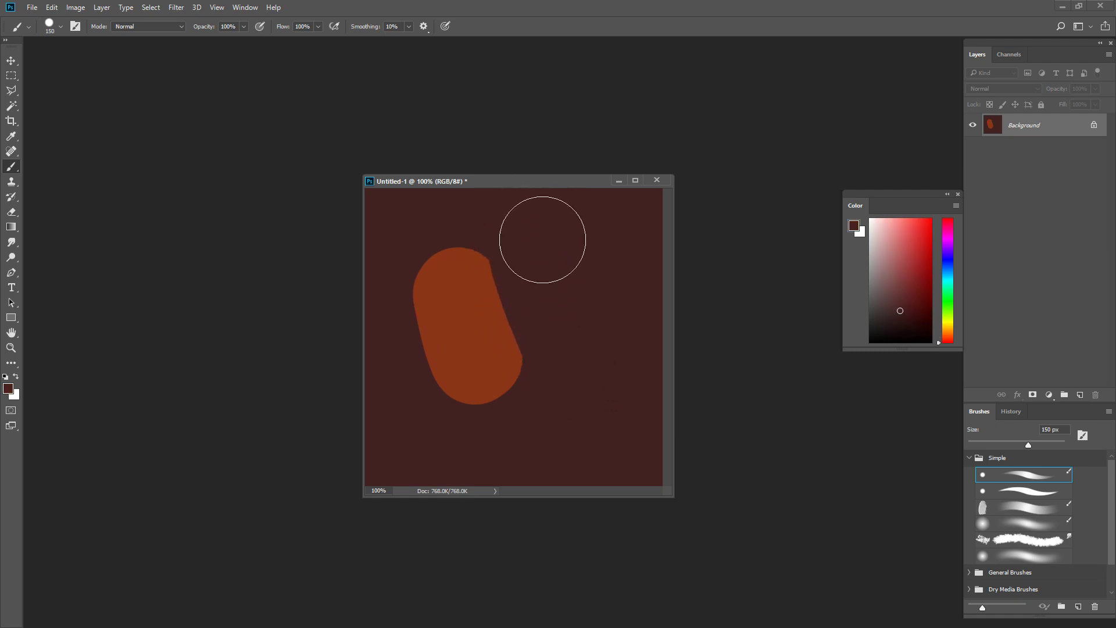
Step: Try softening the shape's right edge with a soft round brush, painting orange outward and the dark background tone back over it
left_click(1045, 526)
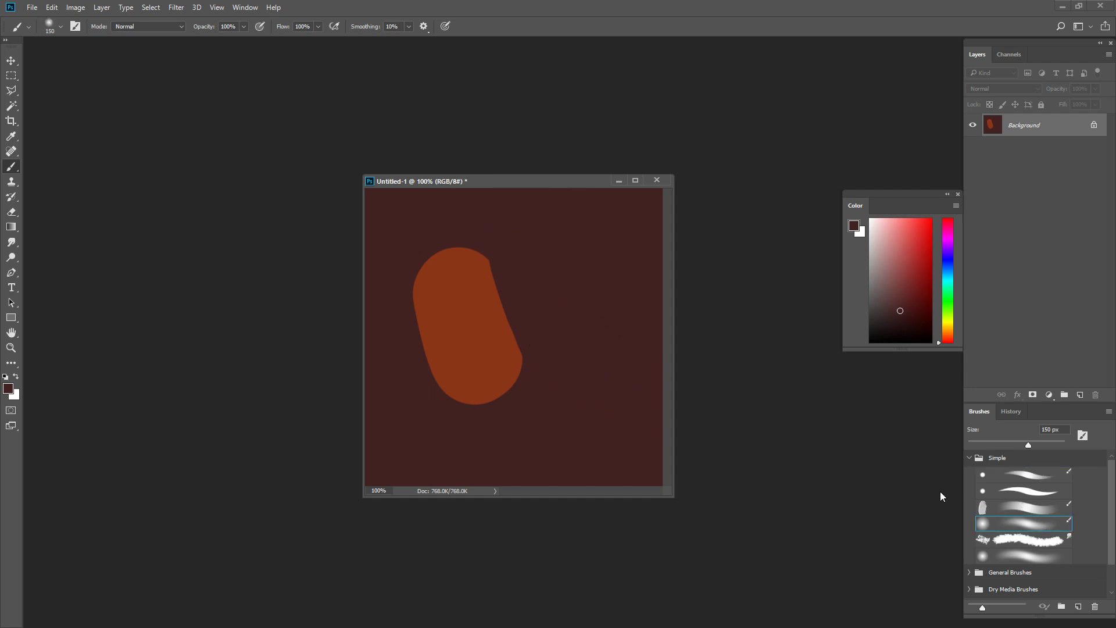
left_click(501, 320, "alt")
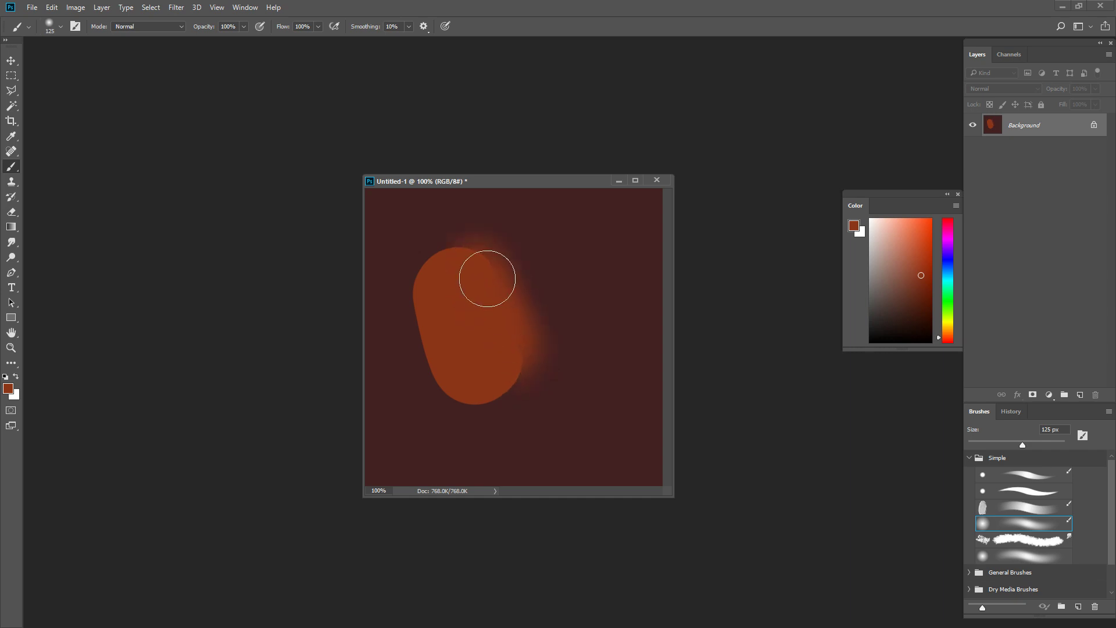
left_click(549, 247, "alt")
key("bracketright")
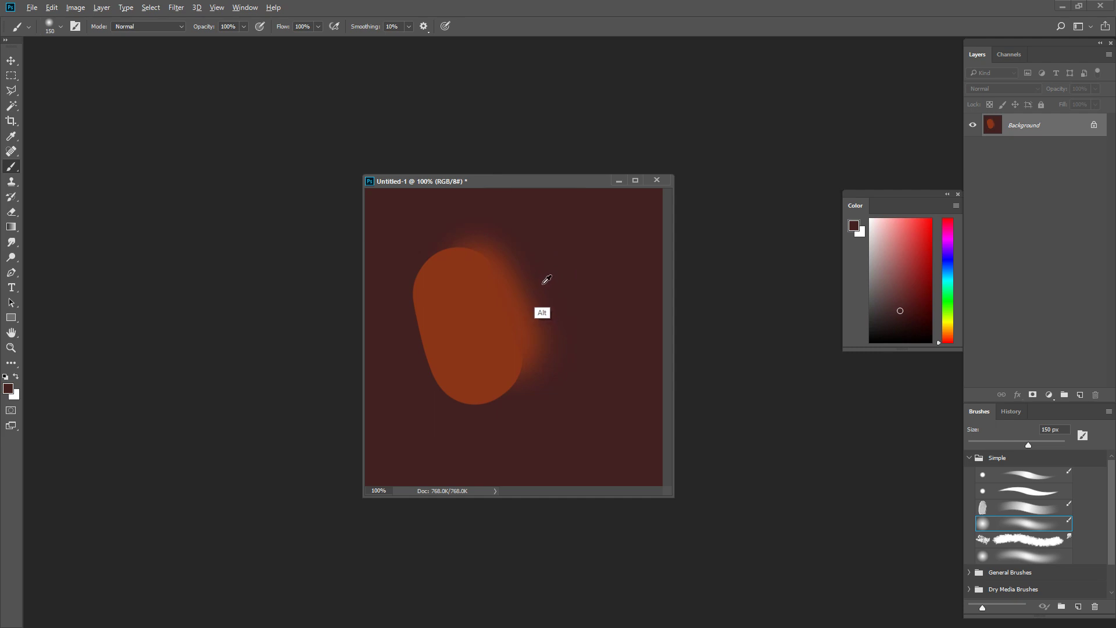
left_click(543, 284, "alt")
mouse_move(521, 261)
left_mouse_down()
mouse_move(547, 340)
mouse_move(511, 249)
mouse_move(557, 356)
left_mouse_up()
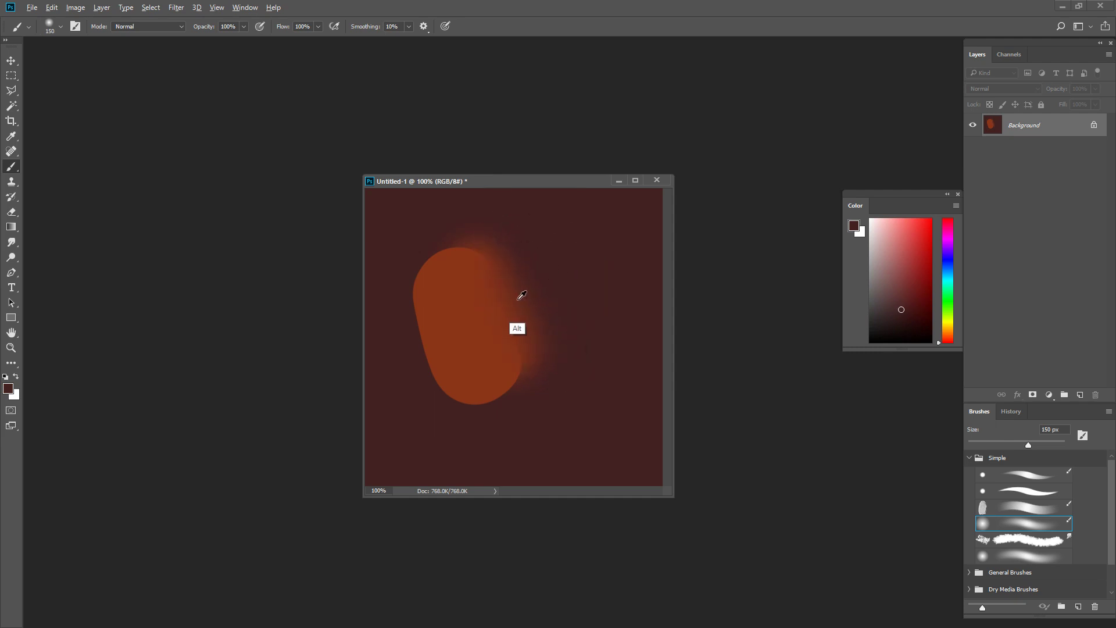
Step: Try blending sampled in-between tones across the orange shape's right side with the 150 px soft brush
left_click(522, 295, "alt")
mouse_move(511, 291)
left_mouse_down()
mouse_move(494, 275)
mouse_move(505, 327)
left_mouse_up()
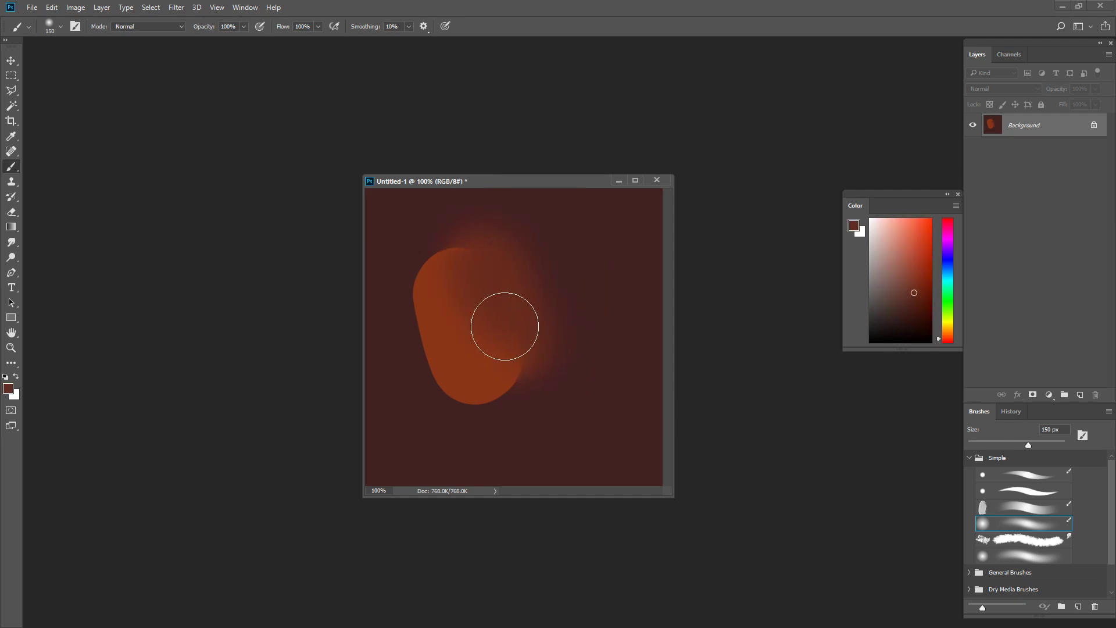
left_click(531, 288, "alt")
mouse_move(530, 288)
left_mouse_down()
mouse_move(541, 394)
mouse_move(514, 338)
mouse_move(529, 379)
mouse_move(571, 261)
mouse_move(550, 340)
mouse_move(525, 360)
mouse_move(504, 334)
mouse_move(534, 387)
mouse_move(517, 370)
mouse_move(535, 433)
mouse_move(569, 298)
mouse_move(557, 334)
mouse_move(478, 323)
left_mouse_up()
left_click(570, 262, "alt")
left_click(505, 334, "alt")
left_click(454, 335, "alt")
mouse_move(450, 276)
left_mouse_down()
mouse_move(485, 397)
mouse_move(542, 320)
left_mouse_up()
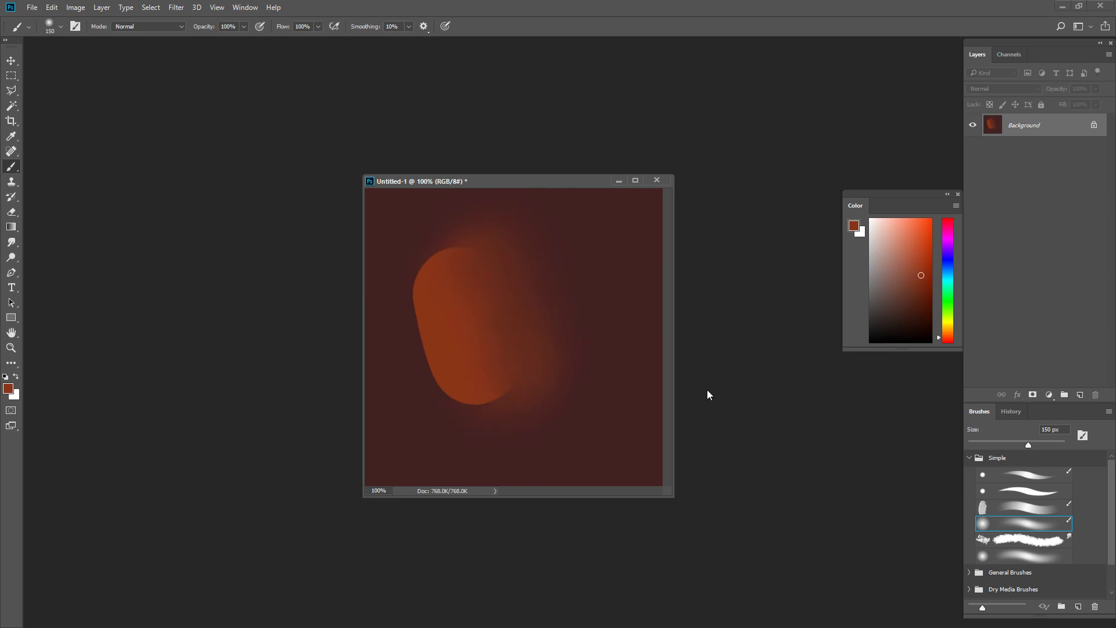
Step: Undo the edge trimming and all soft-brush blending strokes, and switch back to the hard round pressure-opacity brush
key("ctrl+alt+z")
key("ctrl+alt+z")
key("ctrl+alt+z")
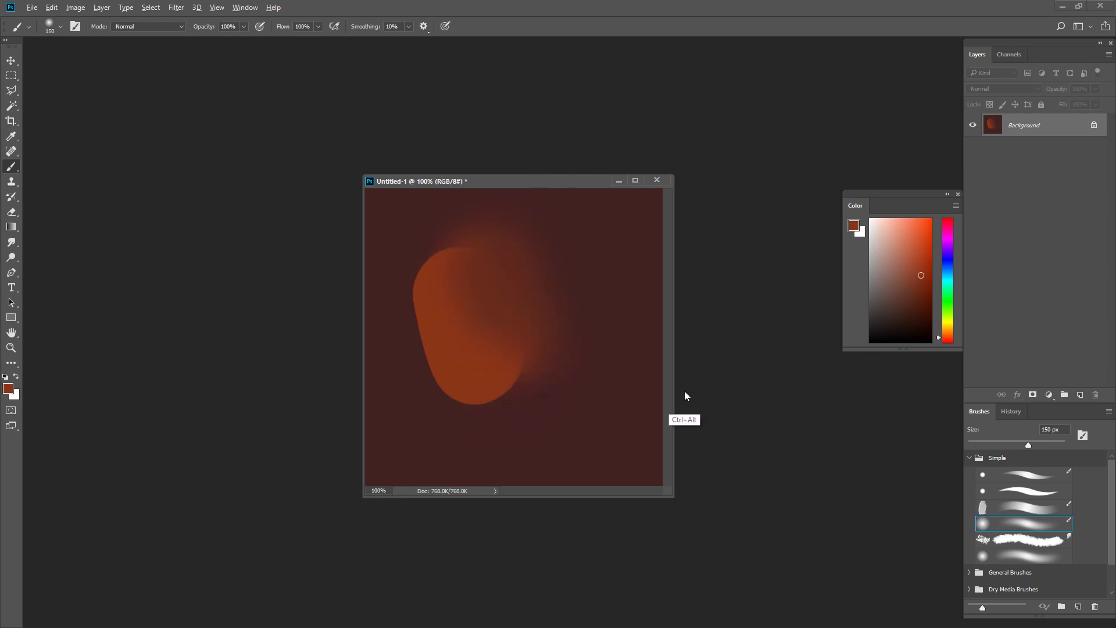
key("ctrl+alt+z")
key("ctrl+alt+z")
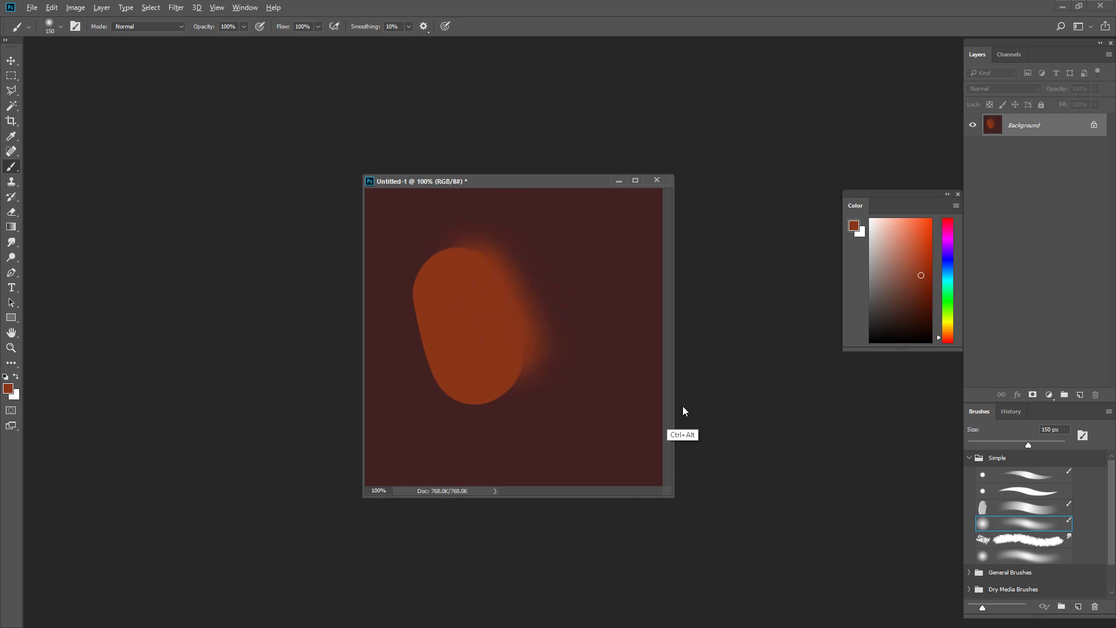
key("ctrl+alt+z")
key("ctrl+alt+z")
key("ctrl+alt+z")
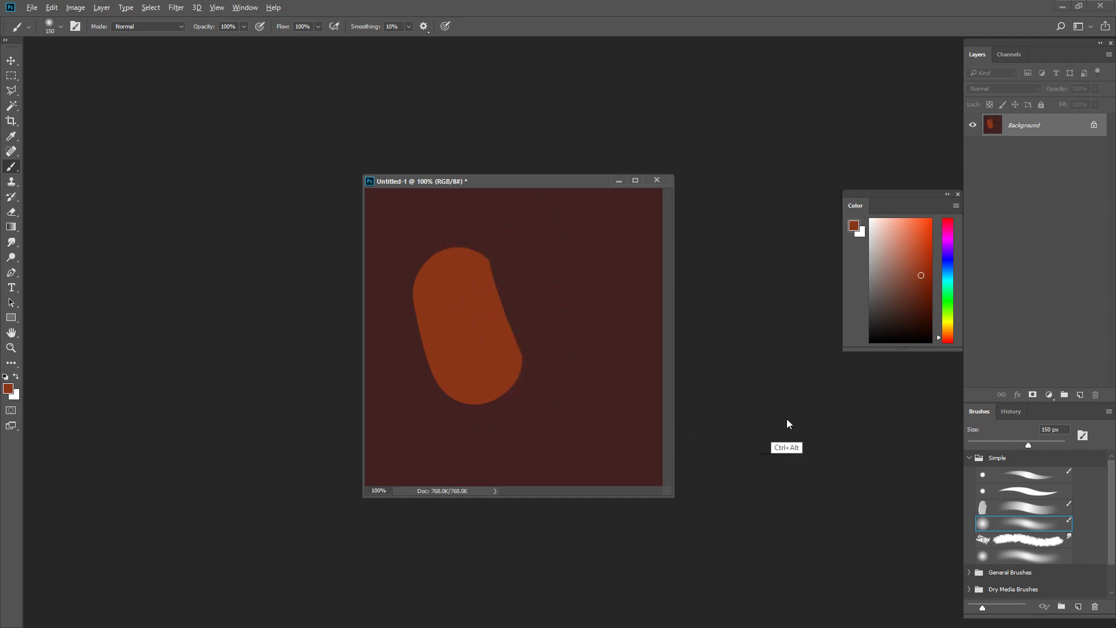
left_click(1037, 481)
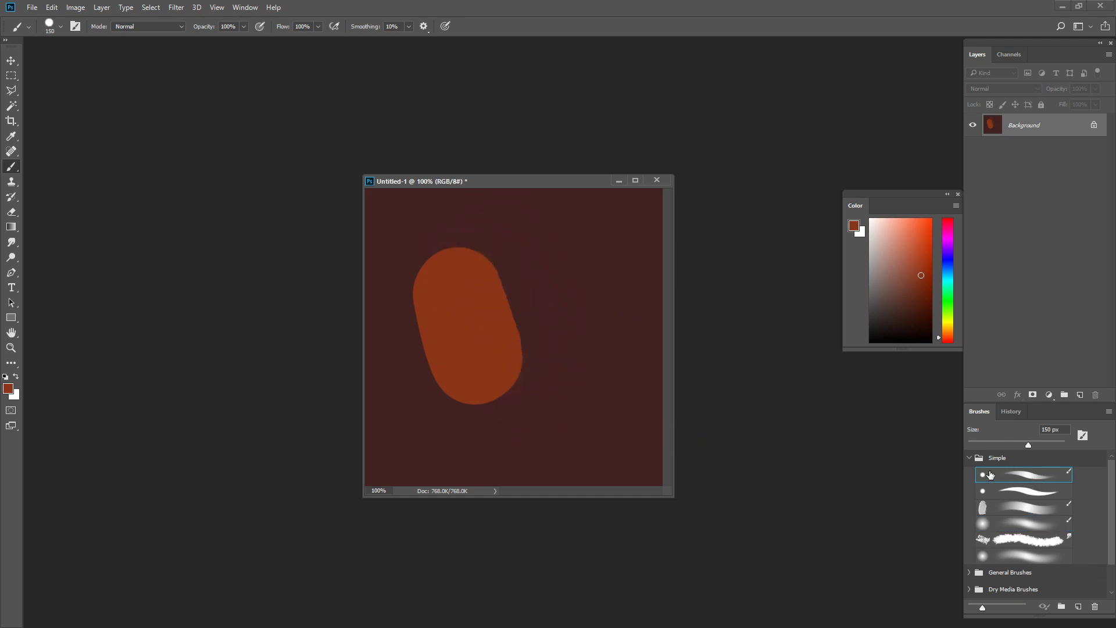
Step: Examine the Transfer options of the hard round brush in the brush settings
key("F5")
left_click(664, 183)
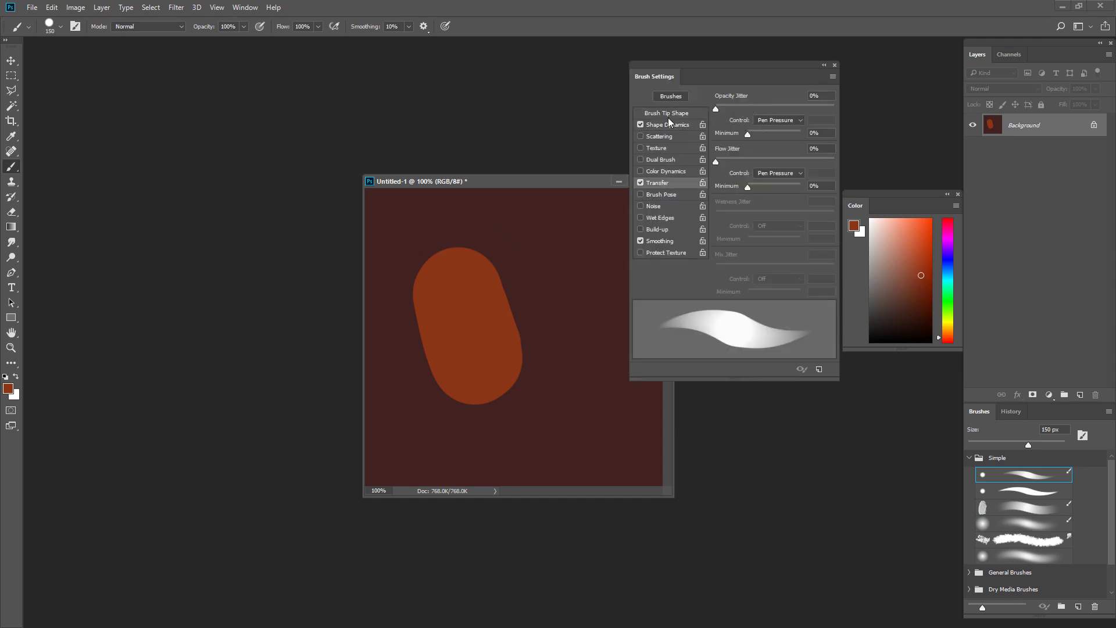
left_click(835, 64)
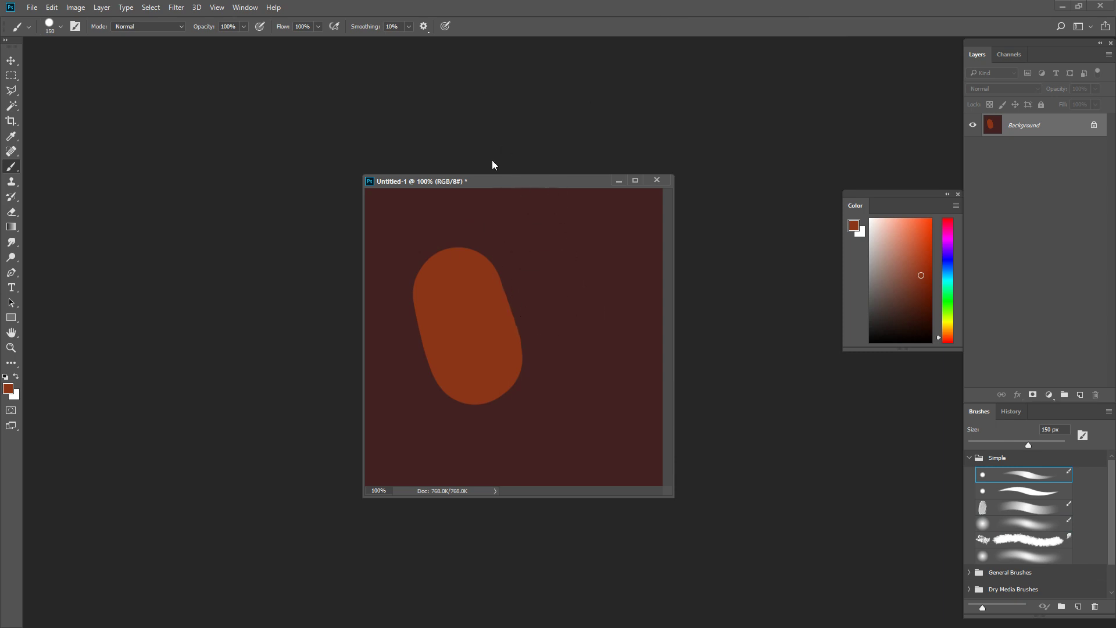
Step: Try pressure-sensitive orange strokes on the dark area beside the oblong, undoing each one
left_click_drag(610, 365, 582, 255)
key("ctrl+z")
mouse_move(567, 391)
left_mouse_down()
mouse_move(585, 277)
mouse_move(572, 280)
mouse_move(566, 315)
mouse_move(574, 446)
left_mouse_up()
key("ctrl+z")
key("ctrl+z")
left_click_drag(577, 253, 594, 444)
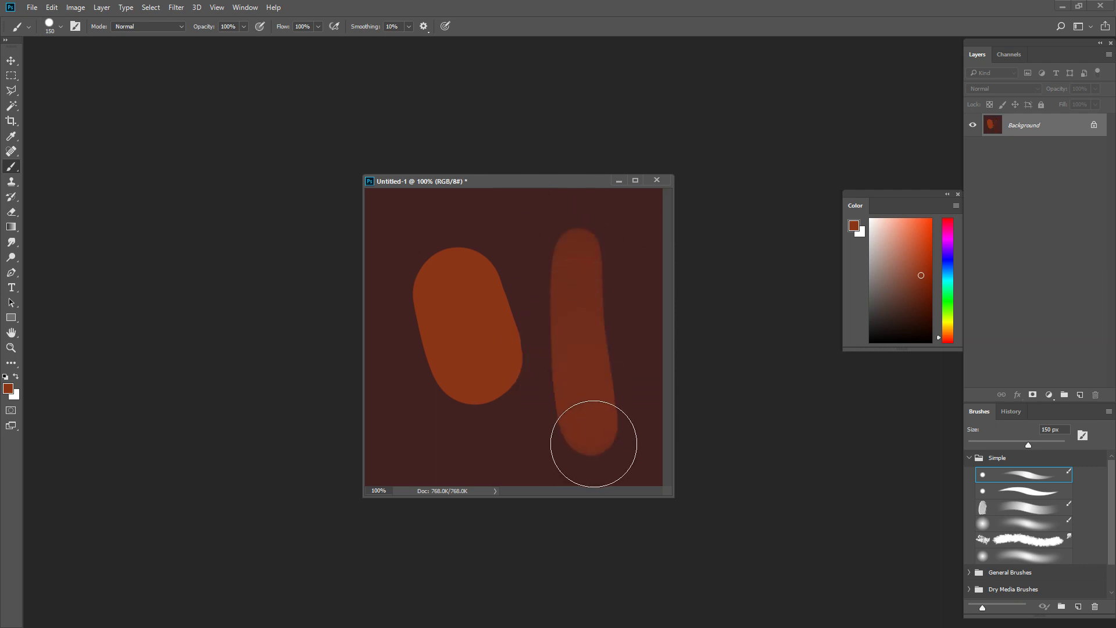
key("ctrl+z")
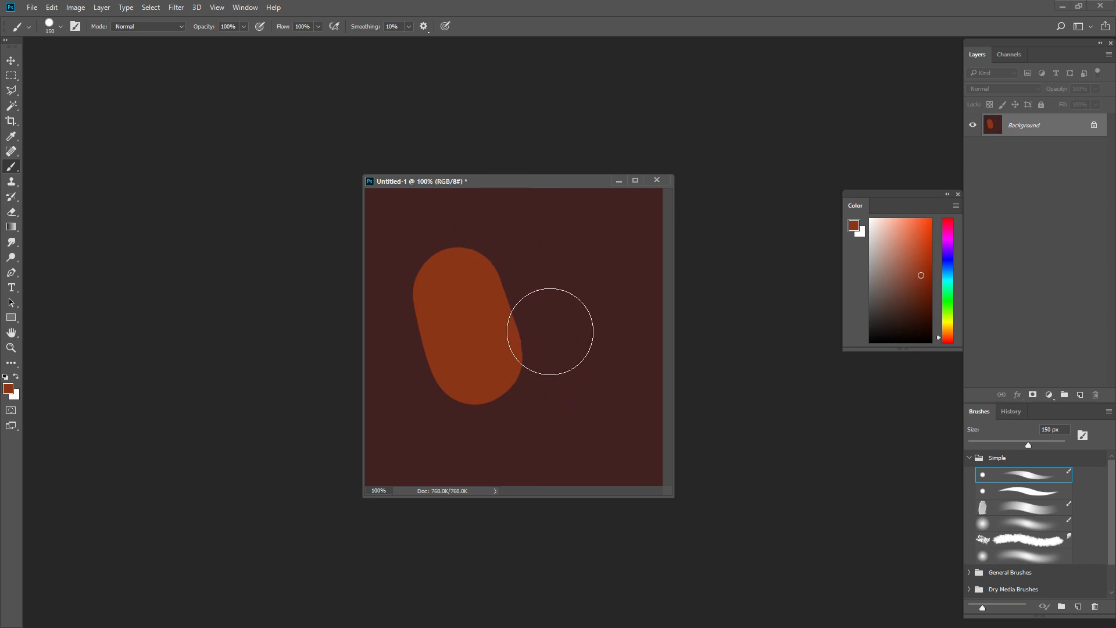
Step: Turn off Shape Dynamics for the hard round brush, keeping Transfer enabled
key("F5")
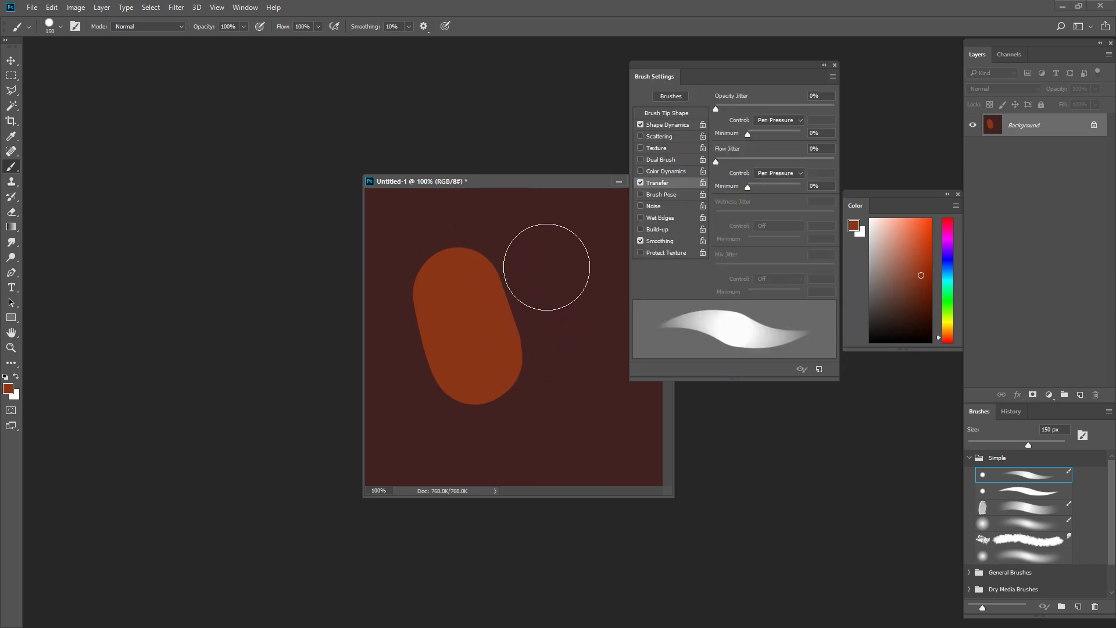
left_click(640, 125)
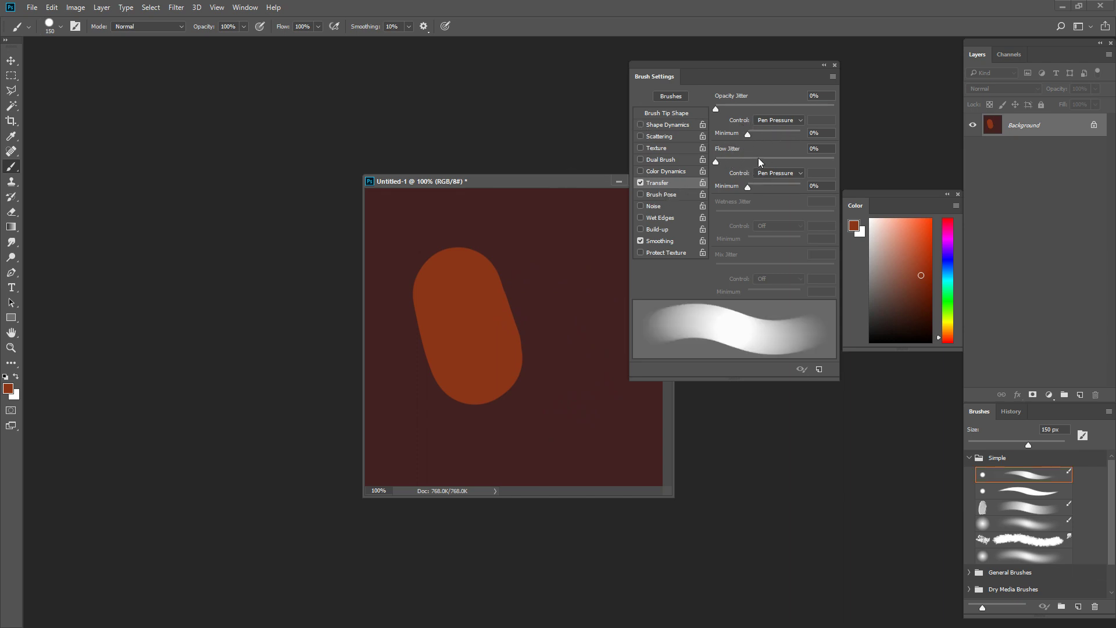
key("F5")
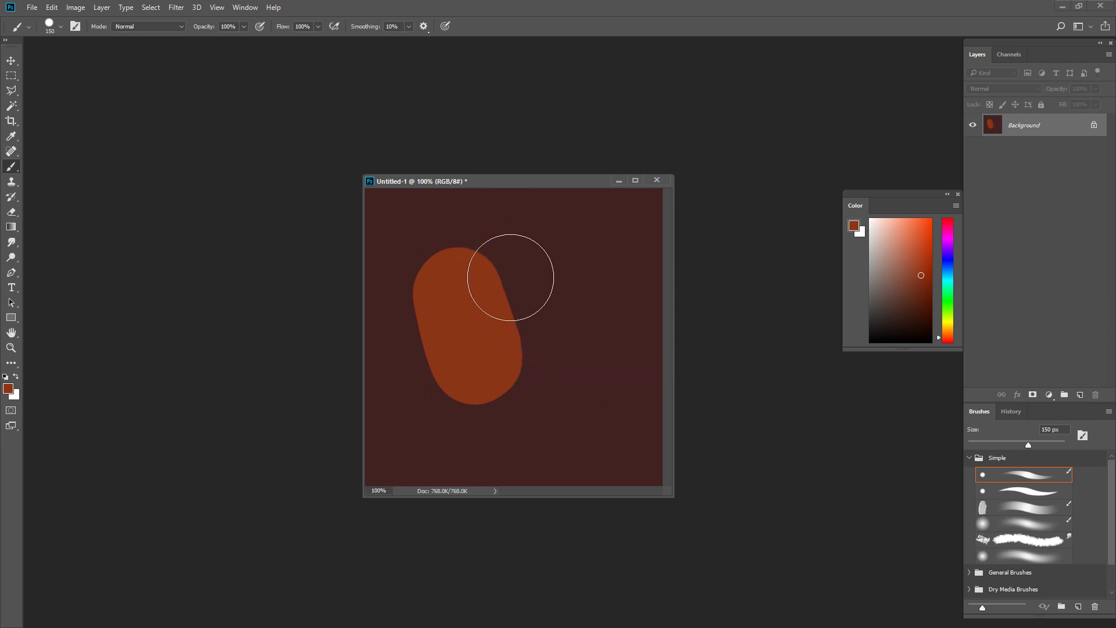
Step: Reduce the brush to 90 px and paint a semi-transparent orange band along the oblong's right edge
left_click_drag(493, 266, 529, 367)
key("ctrl+z")
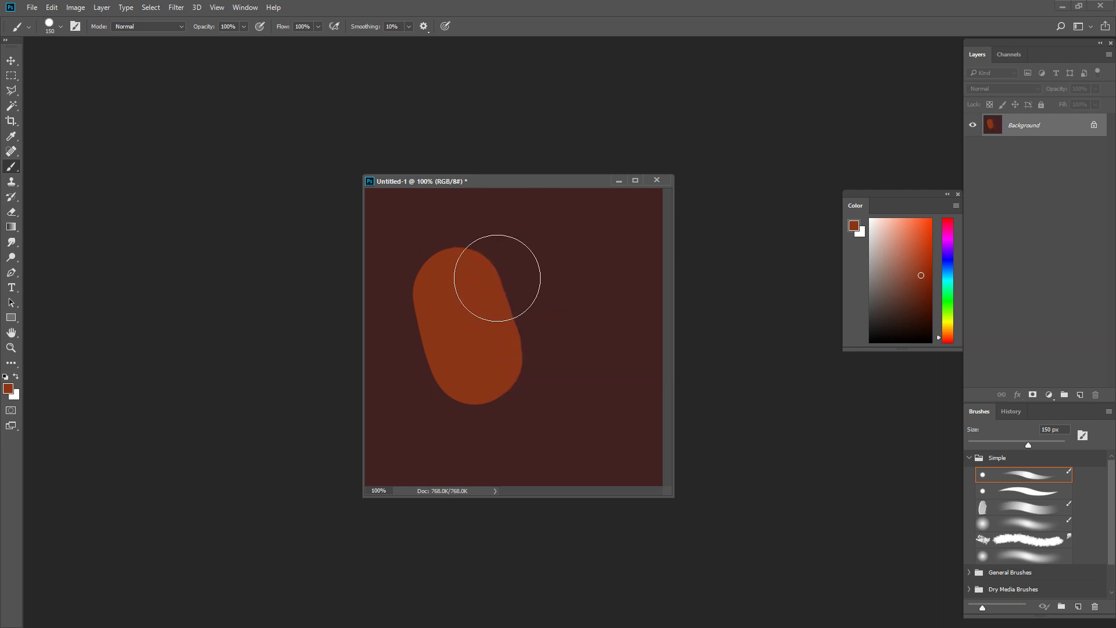
key("[")
key("[")
key("[")
left_click_drag(492, 260, 534, 374)
Step: Try blending the band into the orange shape and the background with sampled in-between tones and a smaller brush of about 60 px
left_click(524, 290, "alt")
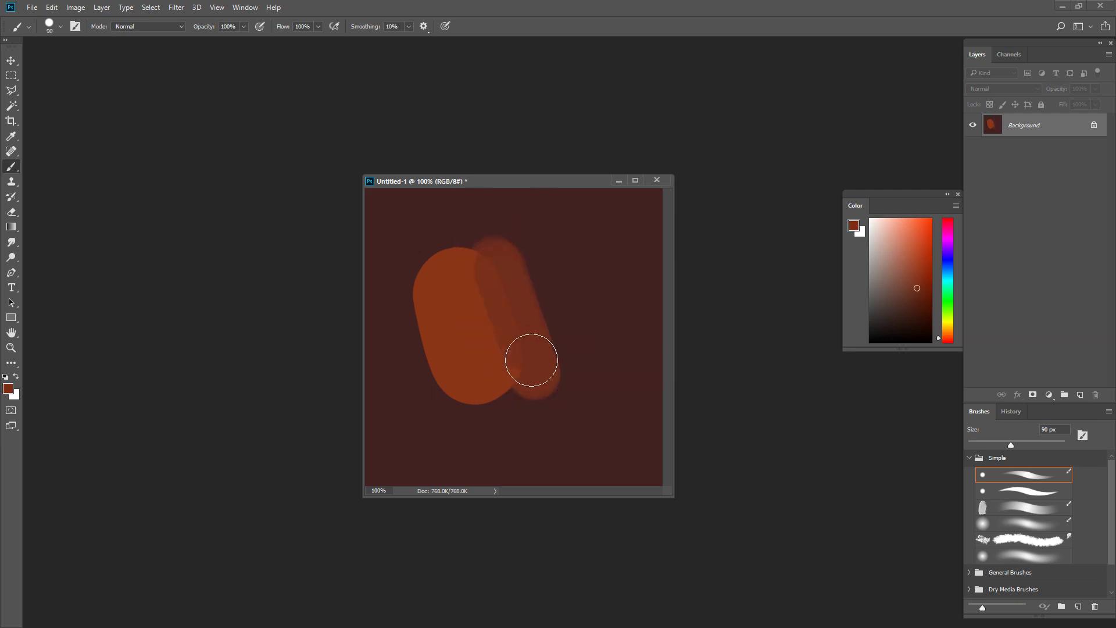
key("bracketleft")
key("bracketleft")
left_click(501, 300, "alt")
key("bracketleft")
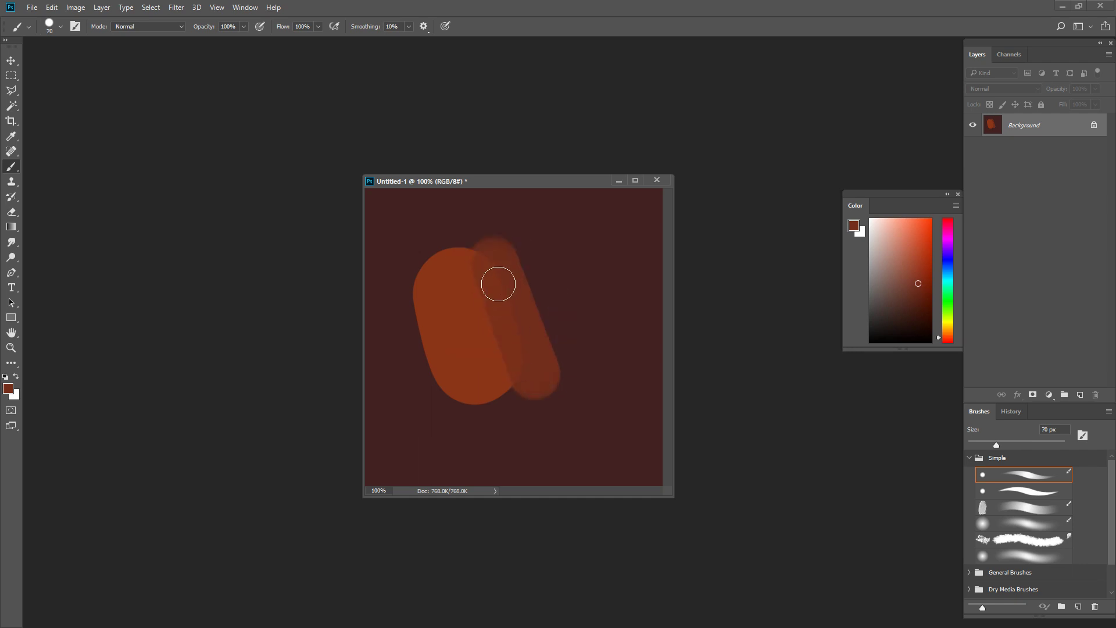
left_click(526, 299, "alt")
left_click_drag(504, 250, 557, 365)
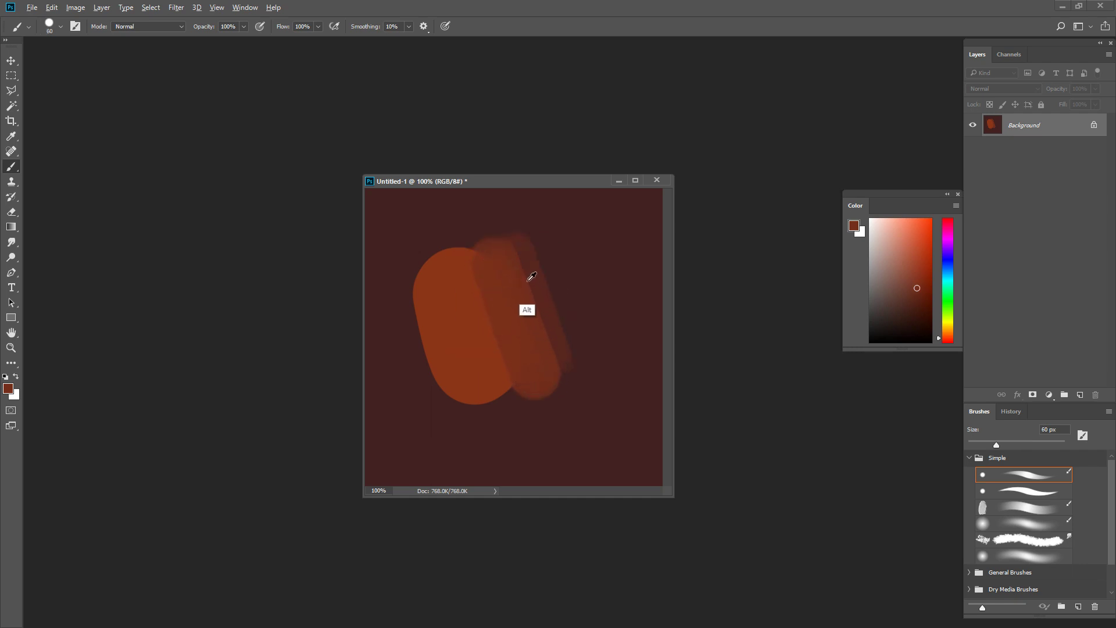
left_click(545, 297, "alt")
left_click_drag(539, 244, 574, 358)
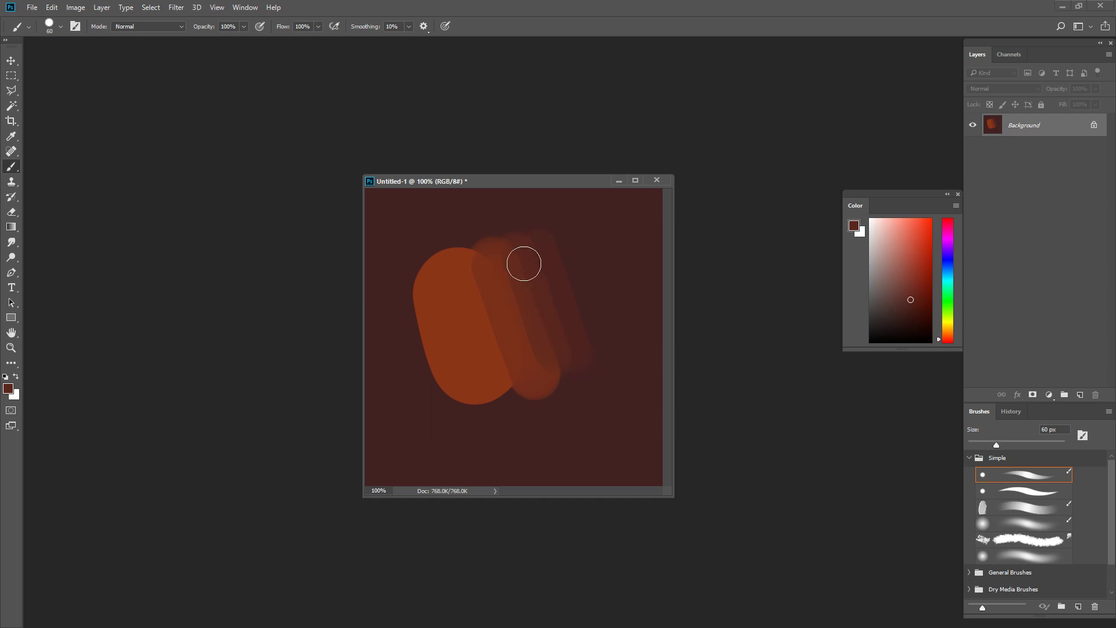
left_click(562, 287, "alt")
key("ctrl+alt+z")
key("ctrl+alt+z")
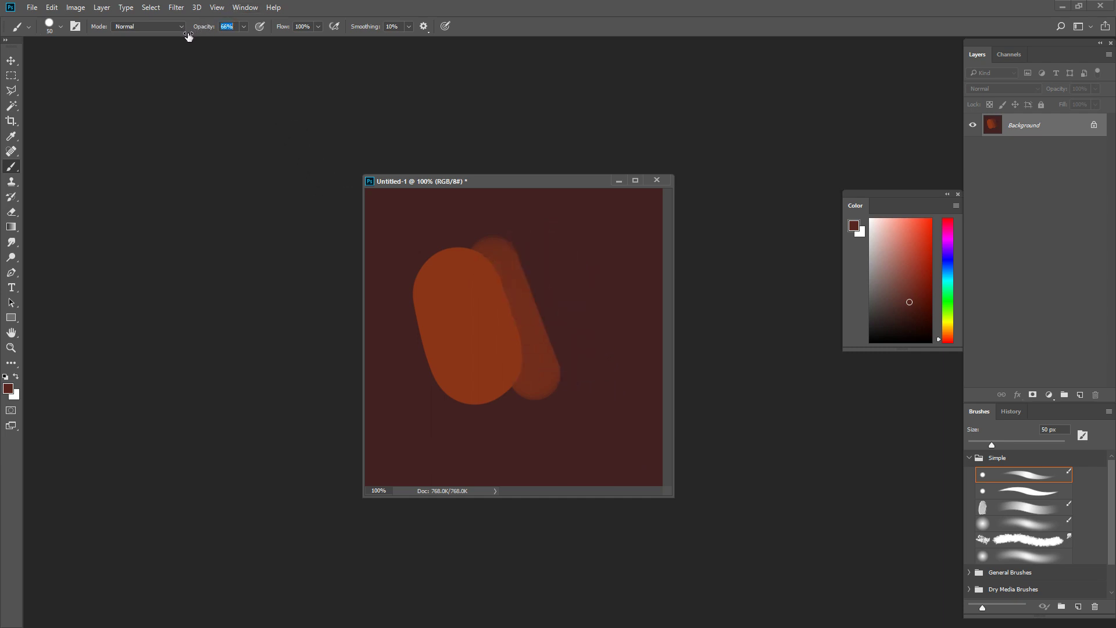
Step: At 66% brush opacity, extend the band's outer edge with its sampled tone and blend its inner seam with a 70 px brush
left_click(525, 332, "alt")
left_click_drag(511, 244, 564, 375)
key("bracketright")
key("bracketright")
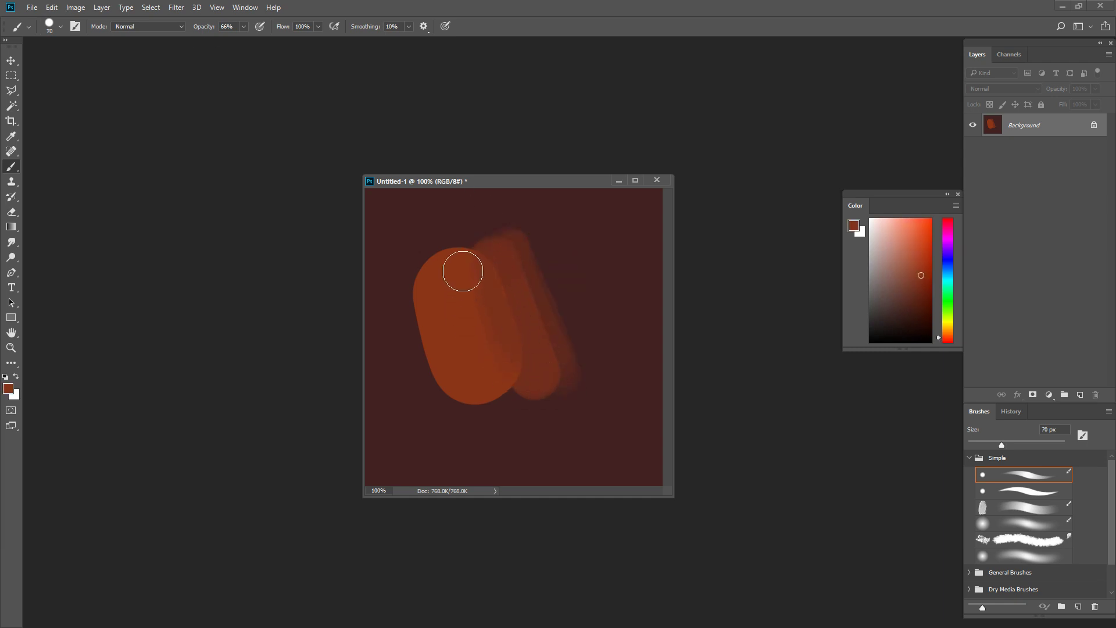
left_click(493, 305, "alt")
left_click_drag(502, 265, 530, 338)
Step: Blend the band's outer side with sampled transition tones, then glaze the dark background colour over it with a 90 px brush
left_click(526, 296, "alt")
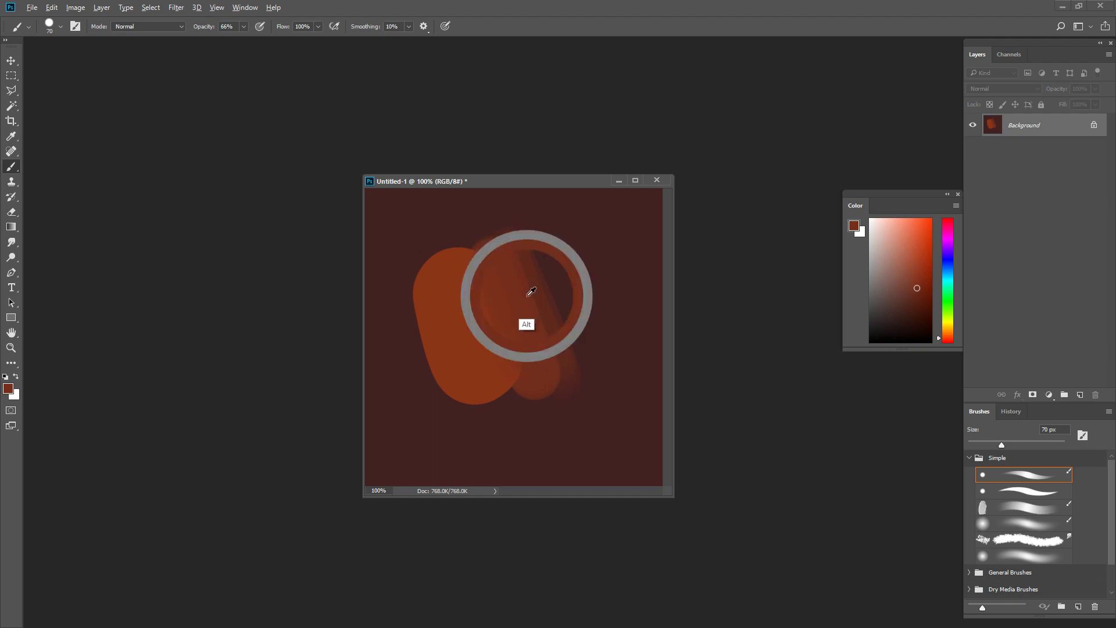
left_click(541, 298, "alt")
mouse_move(527, 248)
left_mouse_down()
mouse_move(548, 274)
mouse_move(541, 248)
mouse_move(550, 326)
left_mouse_up()
left_click(550, 274, "alt")
key("bracketright")
key("bracketright")
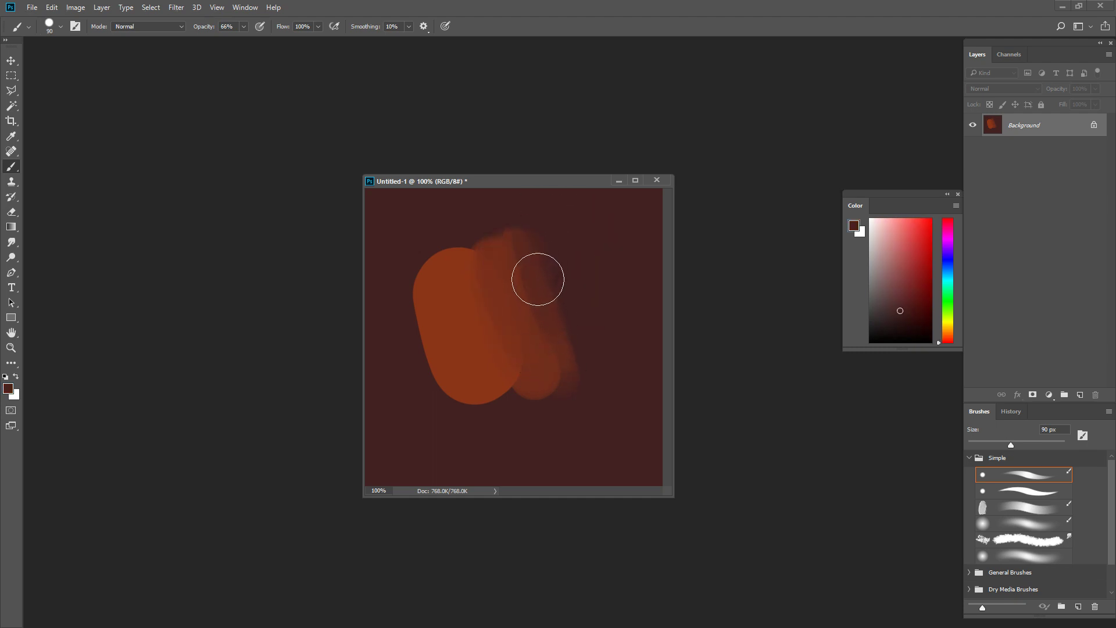
left_click(514, 296, "alt")
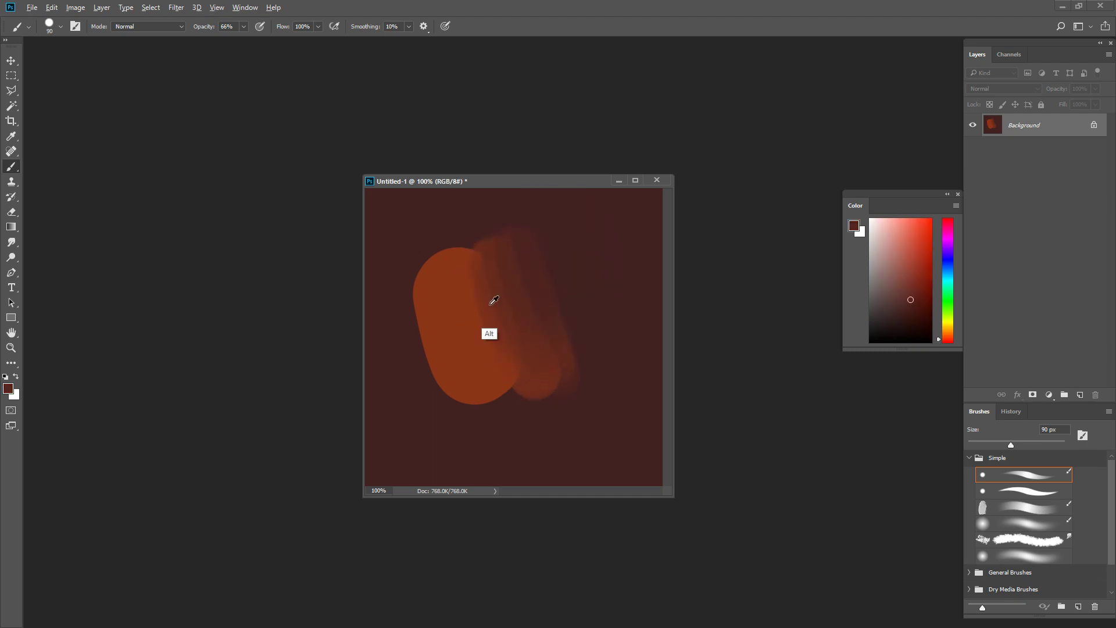
Step: Blend the seam between the oblong and the band with sampled in-between tones at 66% opacity, using 70 px and 60 px brushes
left_click(488, 305, "alt")
key("bracketleft")
key("bracketleft")
left_click(521, 323, "alt")
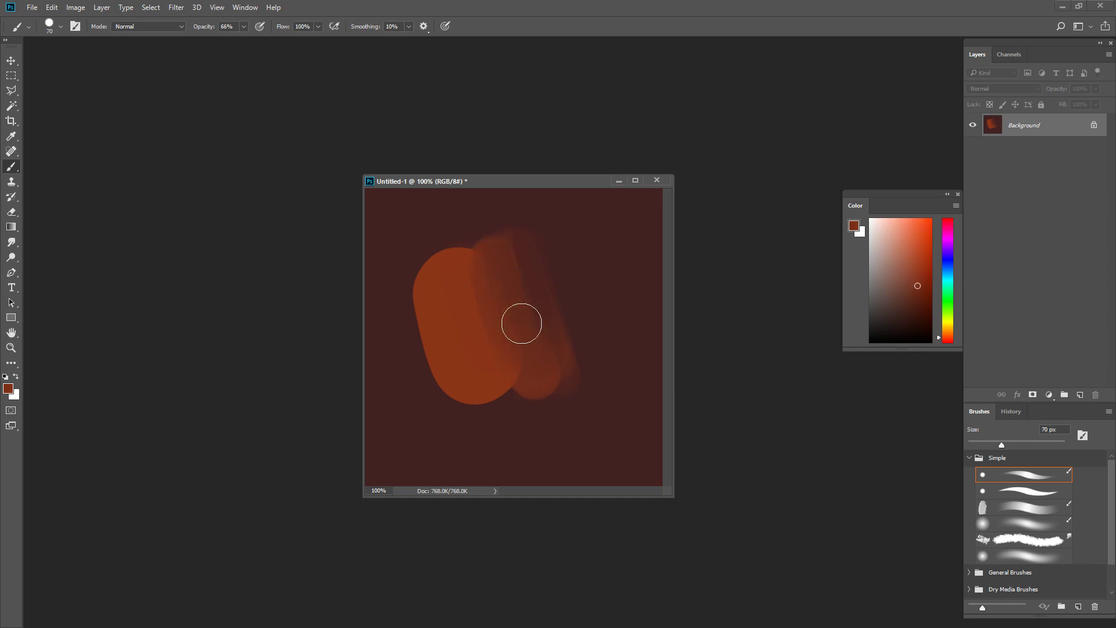
left_click(523, 278, "alt")
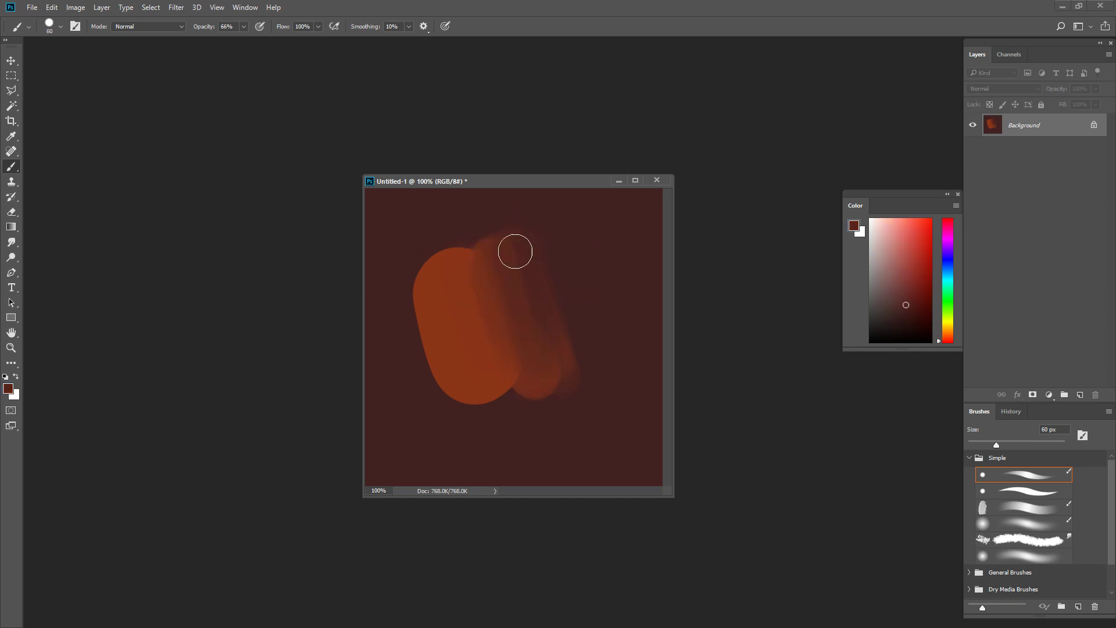
Step: Extend the blend over the band's upper end and outer side with sampled transition tones and brushes of 80 to 90 px
key("bracketright")
left_click(479, 283, "alt")
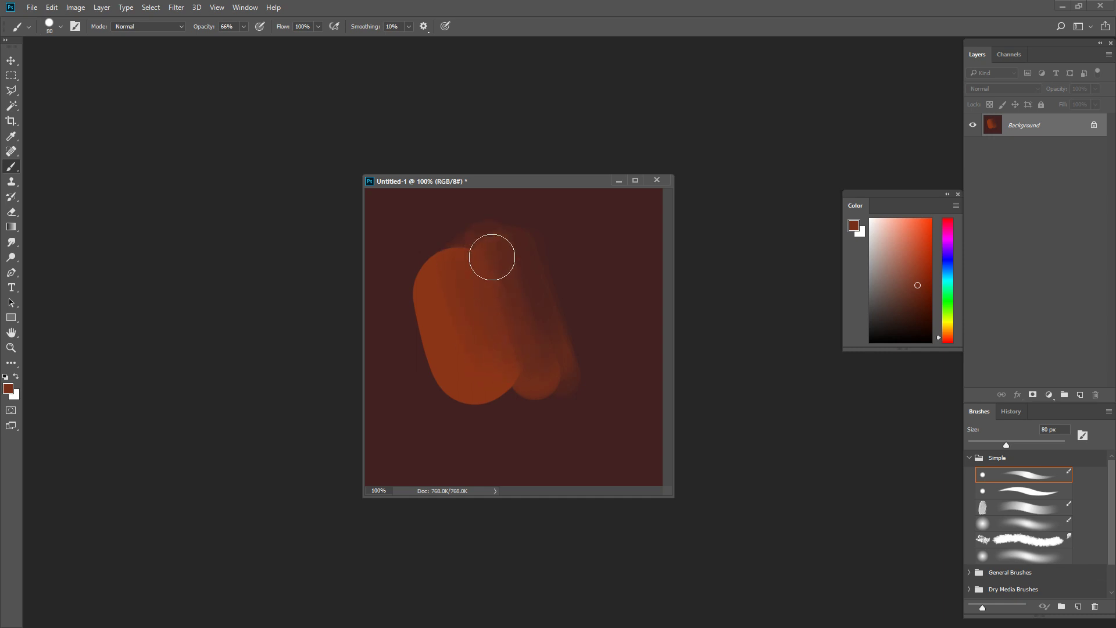
left_click(551, 234, "alt")
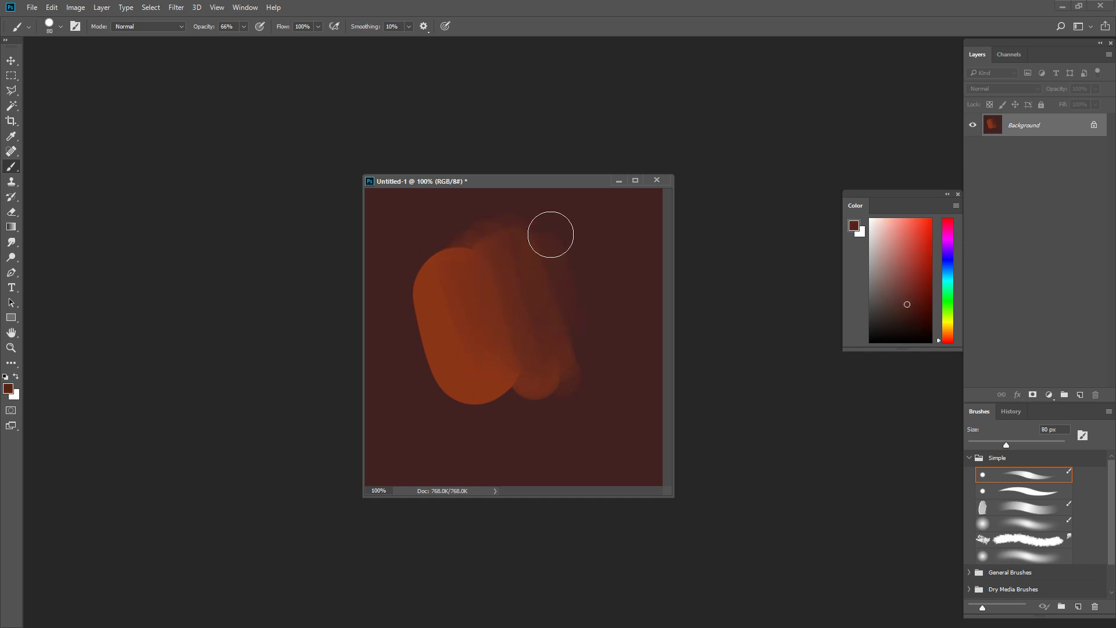
key("ctrl+minus")
key("ctrl+minus")
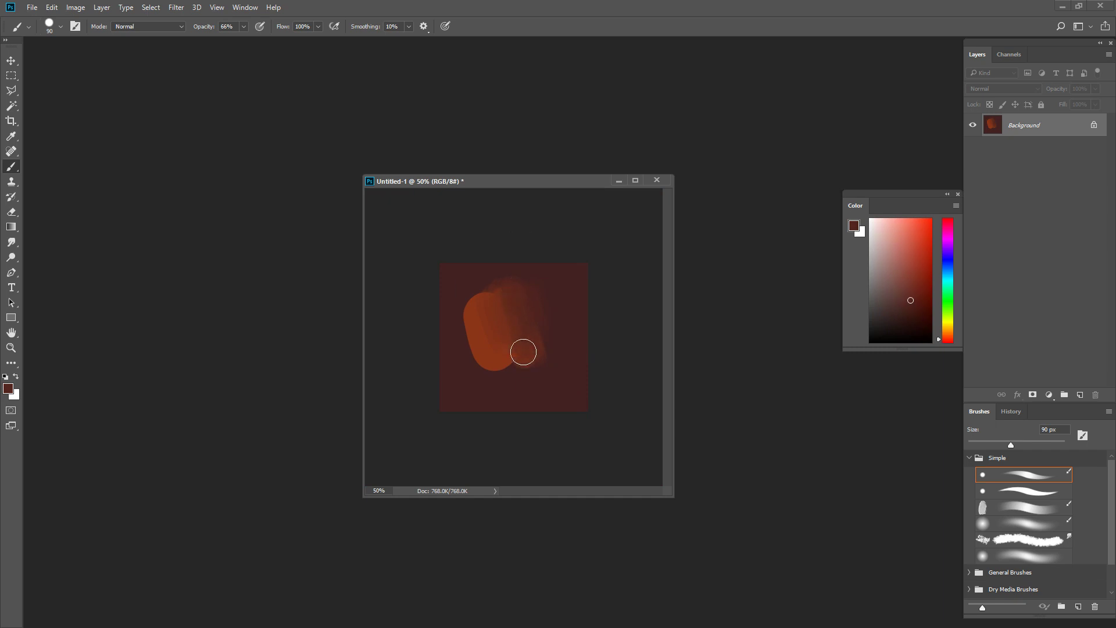
left_click(512, 301, "alt")
key("ctrl+minus")
key("bracketright")
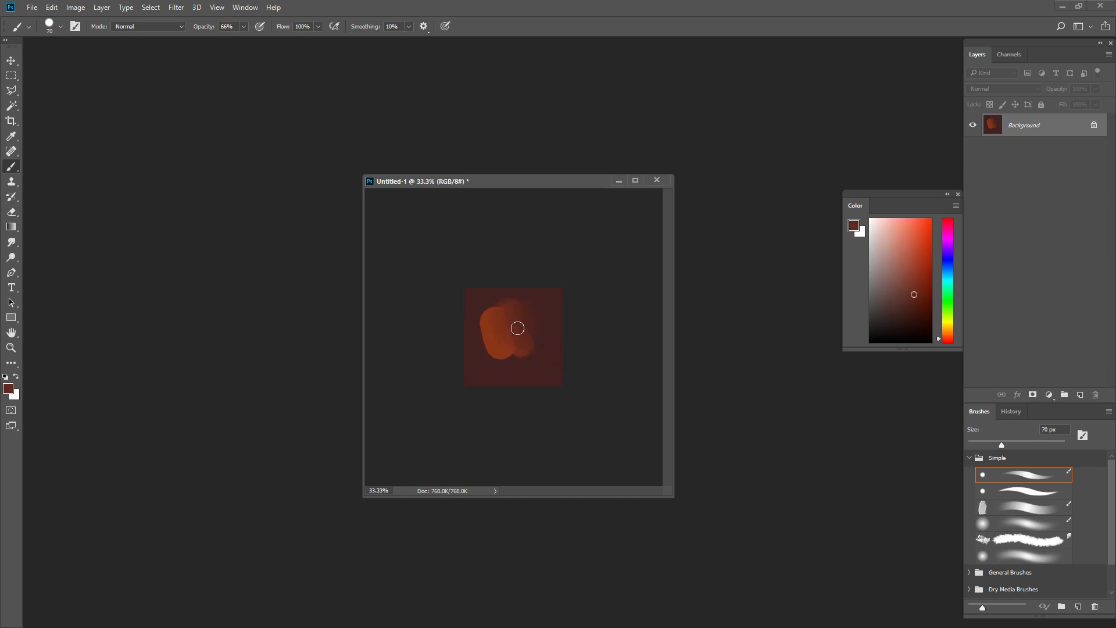
Step: Refine the transition with sampled tones and a 60 px brush, then undo the stray stroke and sample the dark background colour
key("ctrl+plus")
key("ctrl+plus")
left_click(513, 286, "alt")
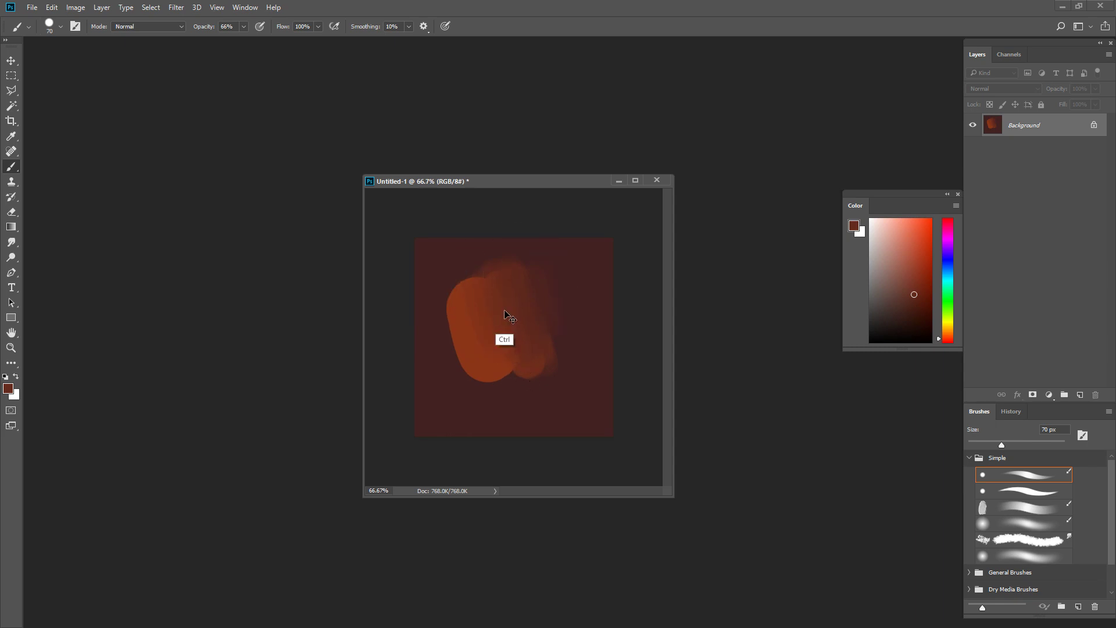
key("bracketleft")
key("ctrl+plus")
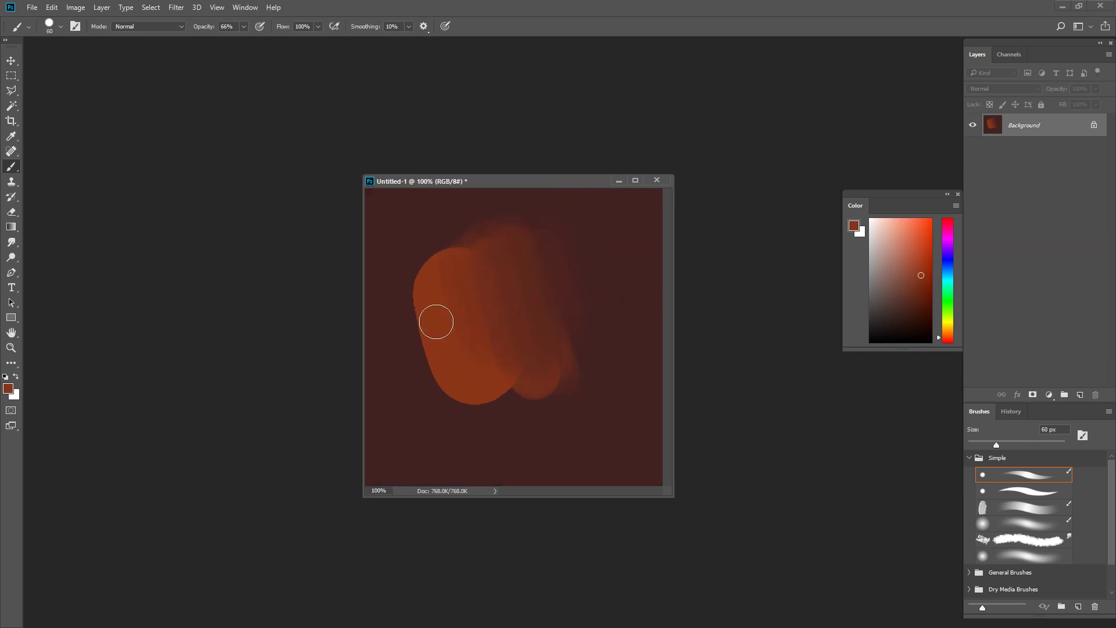
left_click_drag(551, 284, 640, 296)
key("ctrl+z")
left_click(570, 251, "alt")
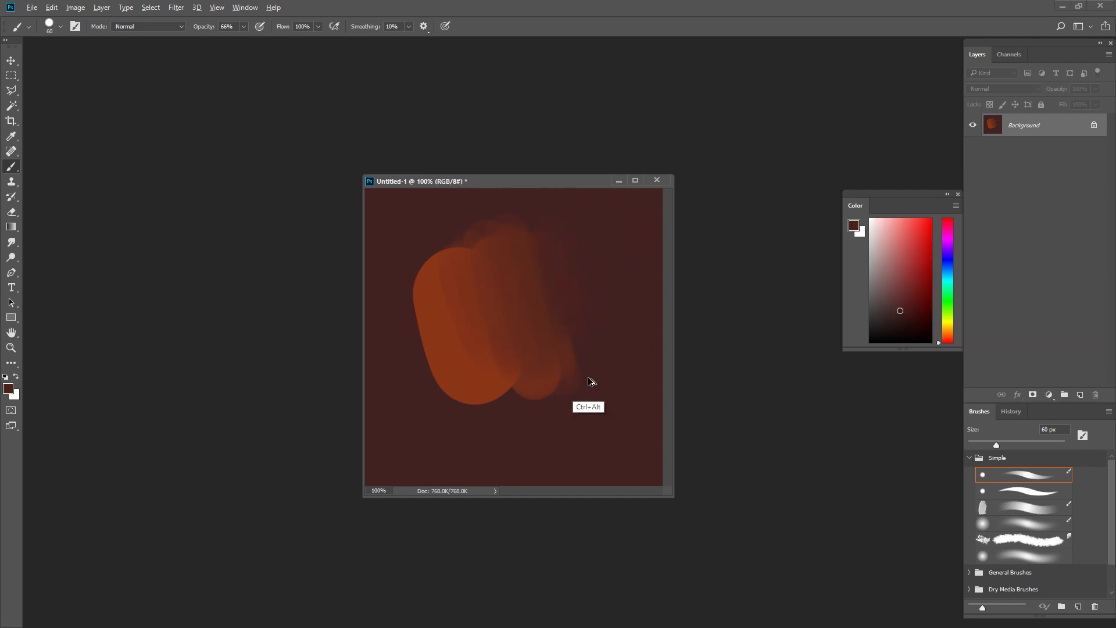
Step: Undo the blending strokes step by step until only the plain orange oblong remains on the dark background
key("ctrl+alt+z")
key("ctrl+alt+z")
key("ctrl+alt+z")
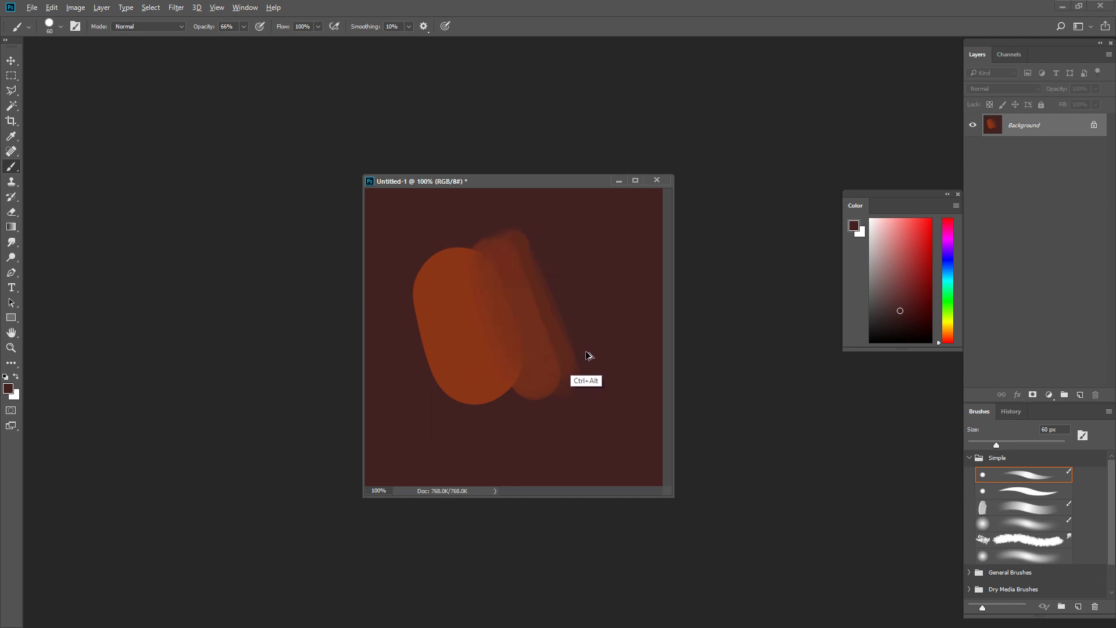
key("ctrl+alt+z")
key("ctrl+alt+z")
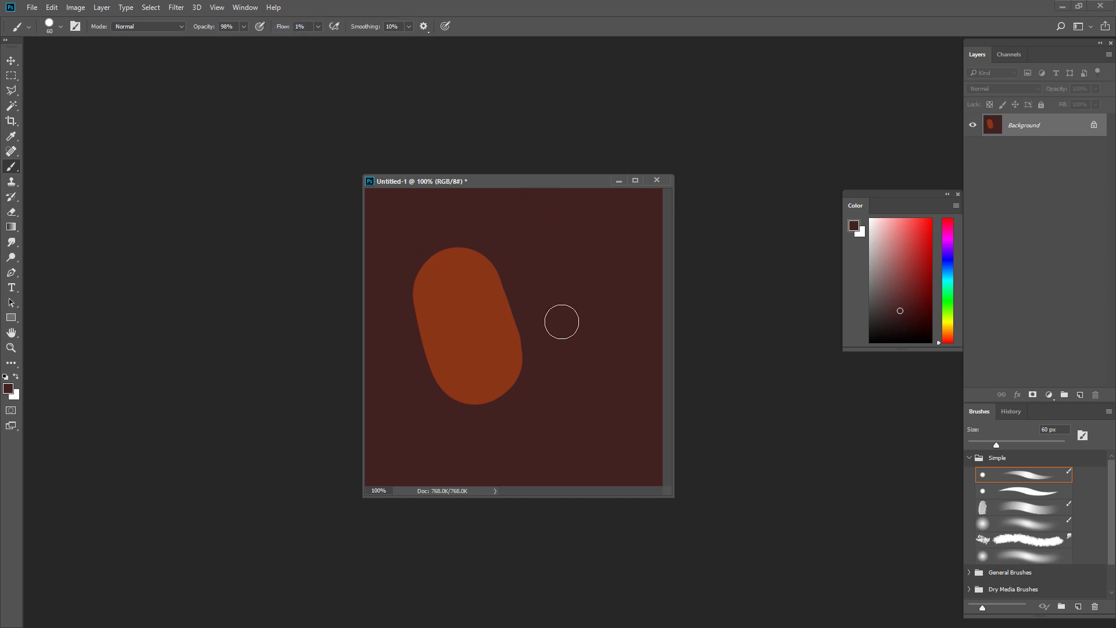
Step: With the brush at 98% opacity and 1% flow, enlarge it to 125 px and sample the oblong's orange
key("bracketright")
key("bracketright")
key("bracketright")
key("bracketright")
left_click(585, 343, "alt")
left_click(478, 352, "alt")
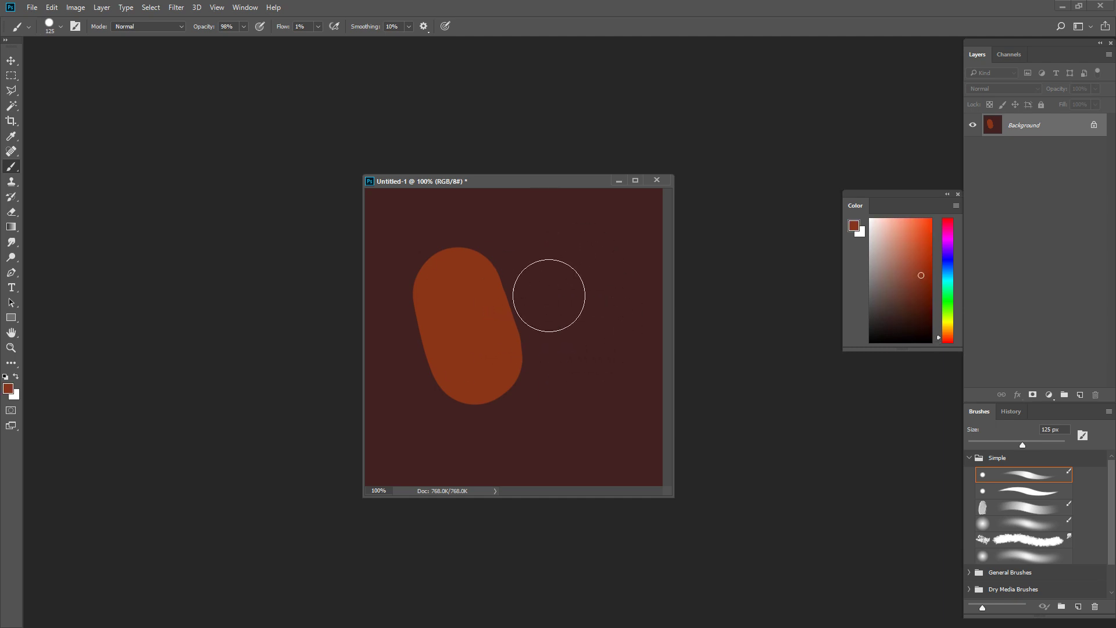
Step: Try building up a soft orange patch beside the oblong with the 125 px brush at 1% flow, undoing each attempt
mouse_move(565, 323)
left_mouse_down()
mouse_move(559, 262)
mouse_move(565, 297)
left_mouse_up()
key("ctrl+z")
mouse_move(551, 247)
left_mouse_down()
mouse_move(567, 379)
mouse_move(570, 347)
left_mouse_up()
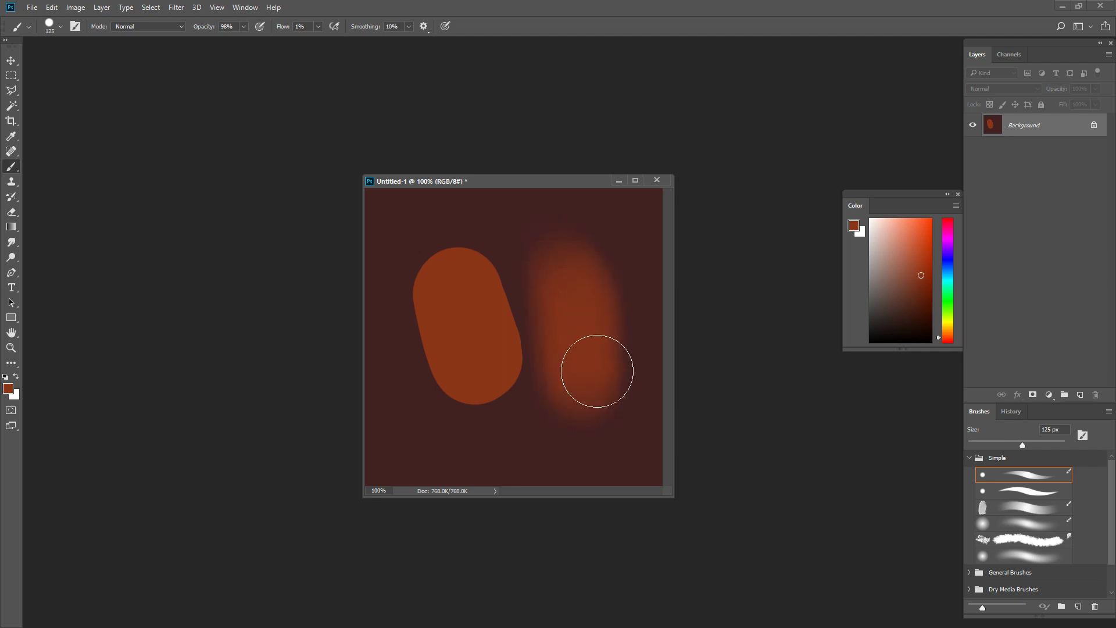
key("ctrl+z")
mouse_move(556, 253)
left_mouse_down()
mouse_move(593, 436)
mouse_move(554, 253)
mouse_move(574, 373)
mouse_move(569, 317)
mouse_move(597, 397)
mouse_move(612, 372)
mouse_move(545, 320)
mouse_move(595, 239)
mouse_move(486, 336)
mouse_move(652, 276)
mouse_move(543, 388)
mouse_move(559, 229)
mouse_move(613, 330)
mouse_move(556, 244)
mouse_move(629, 239)
left_mouse_up()
key("ctrl+z")
key("ctrl+z")
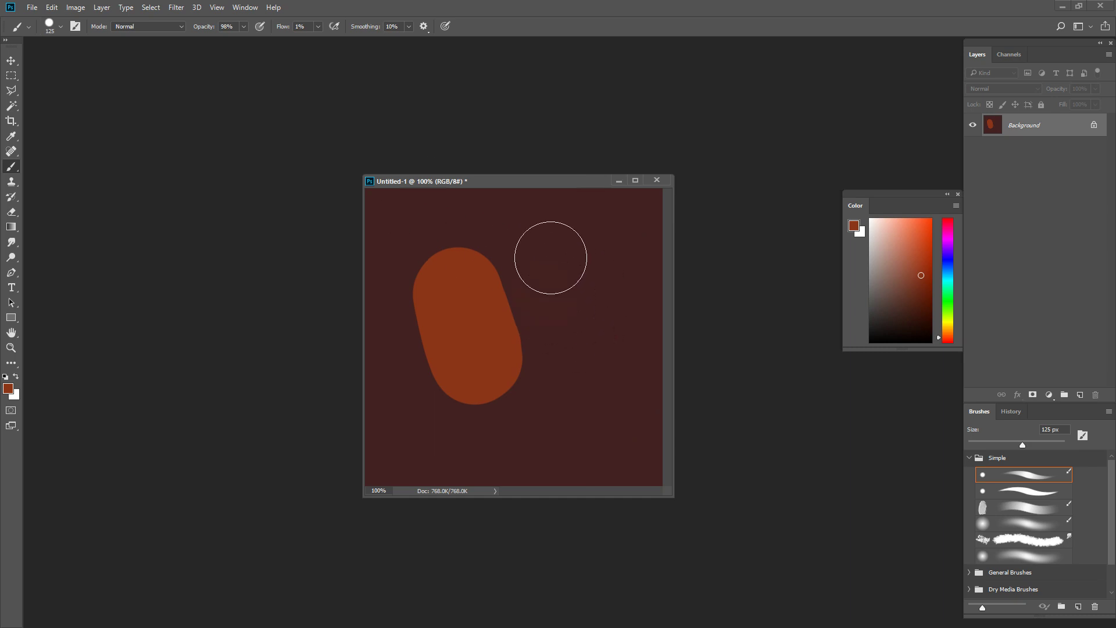
key("ctrl+z")
Step: Try more low-flow orange strokes on the empty background beside the oblong, then undo them
mouse_move(607, 282)
left_mouse_down()
mouse_move(578, 335)
mouse_move(606, 242)
mouse_move(622, 326)
mouse_move(604, 343)
mouse_move(576, 319)
mouse_move(596, 233)
mouse_move(645, 335)
mouse_move(608, 401)
mouse_move(573, 317)
mouse_move(666, 399)
mouse_move(606, 264)
mouse_move(670, 307)
mouse_move(614, 248)
mouse_move(607, 393)
mouse_move(582, 289)
mouse_move(668, 272)
mouse_move(640, 233)
mouse_move(556, 232)
mouse_move(572, 271)
mouse_move(581, 250)
mouse_move(584, 258)
mouse_move(569, 326)
mouse_move(579, 337)
mouse_move(687, 337)
mouse_move(651, 337)
mouse_move(667, 368)
mouse_move(580, 331)
mouse_move(656, 325)
mouse_move(623, 340)
mouse_move(667, 416)
mouse_move(632, 321)
mouse_move(652, 308)
mouse_move(648, 287)
mouse_move(632, 276)
mouse_move(626, 325)
mouse_move(668, 374)
mouse_move(666, 290)
mouse_move(622, 289)
mouse_move(662, 389)
mouse_move(618, 300)
mouse_move(677, 279)
mouse_move(619, 331)
mouse_move(632, 356)
mouse_move(667, 292)
mouse_move(659, 383)
left_mouse_up()
mouse_move(650, 311)
left_mouse_down()
mouse_move(632, 315)
mouse_move(615, 300)
left_mouse_up()
key("ctrl+alt+z")
key("ctrl+alt+z")
key("ctrl+alt+z")
key("ctrl+alt+z")
mouse_move(565, 307)
left_mouse_down()
mouse_move(561, 294)
mouse_move(608, 351)
left_mouse_up()
key("ctrl+alt+z")
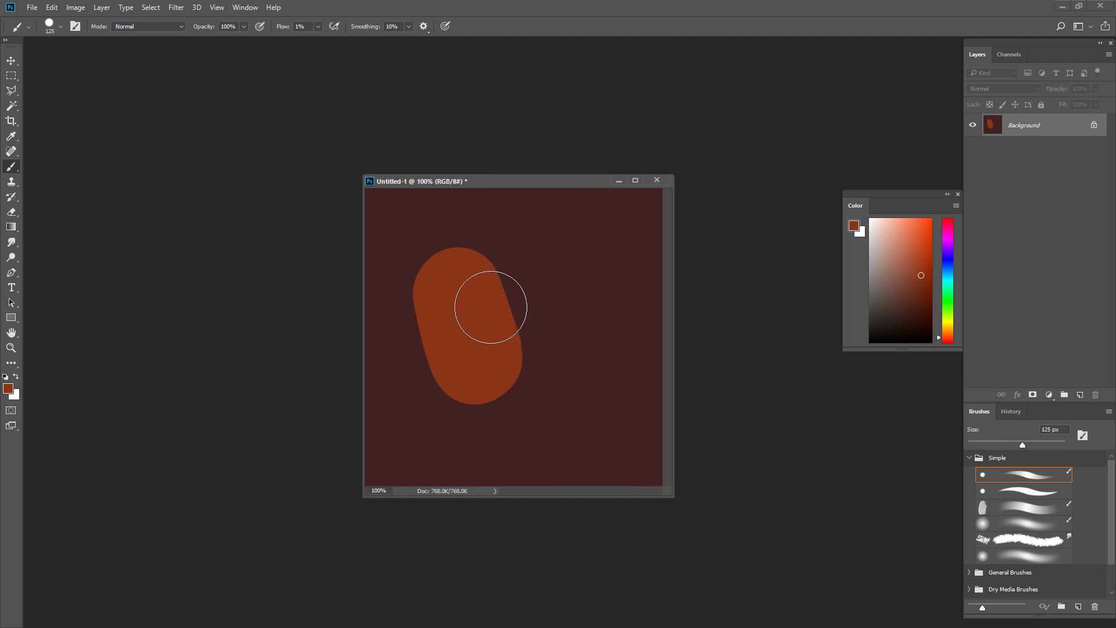
Step: At 100% opacity and 1% flow, soften the oblong's right edge with sampled tones, then glaze the outer side with a 90 px brush
mouse_move(511, 317)
left_mouse_down()
mouse_move(525, 341)
mouse_move(513, 348)
left_mouse_up()
left_click(522, 340, "alt")
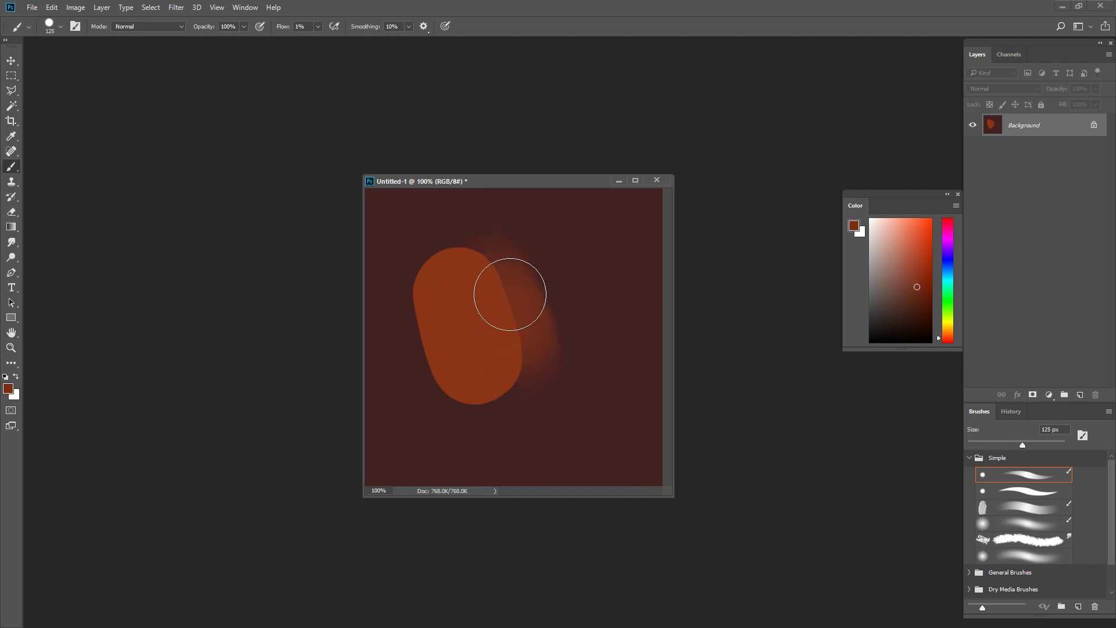
left_click_drag(511, 294, 513, 366)
key("bracketleft")
key("bracketleft")
left_click(543, 267, "alt")
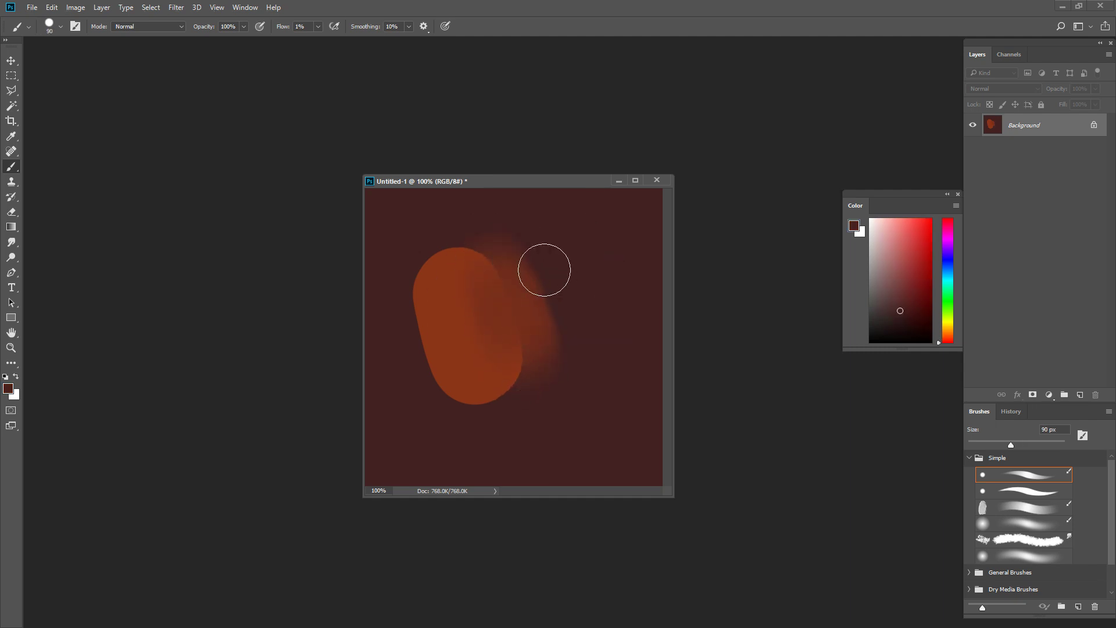
left_click(534, 288, "alt")
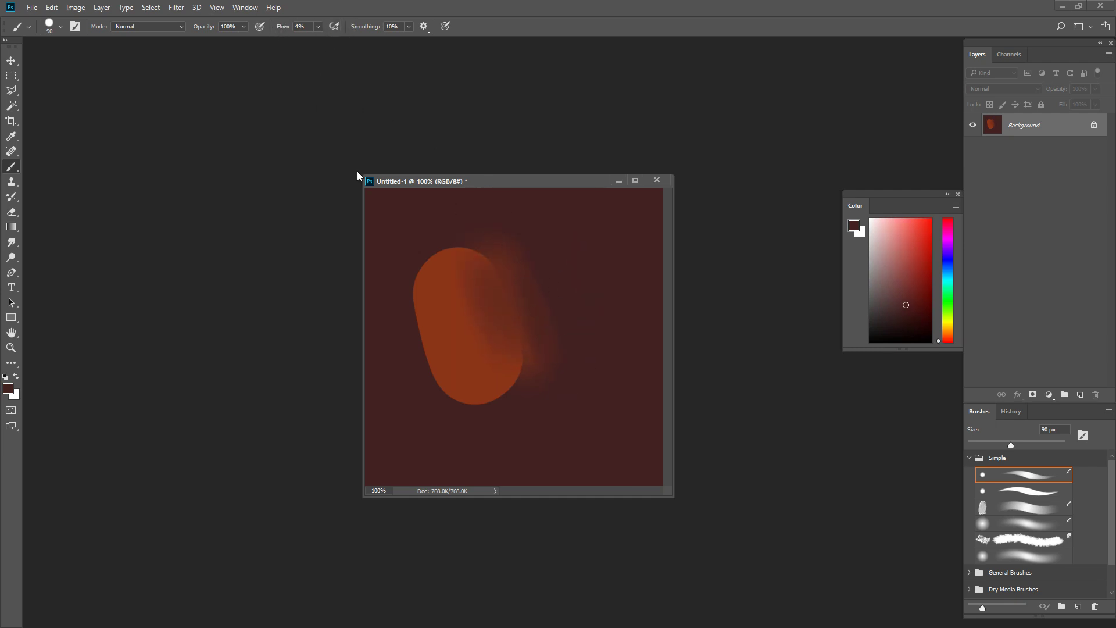
Step: Raise the flow to 4% and blend the oblong's inner seam with sampled in-between tones using the 90 px brush
left_click_drag(510, 331, 514, 366)
left_click(468, 291, "alt")
left_click_drag(469, 266, 525, 348)
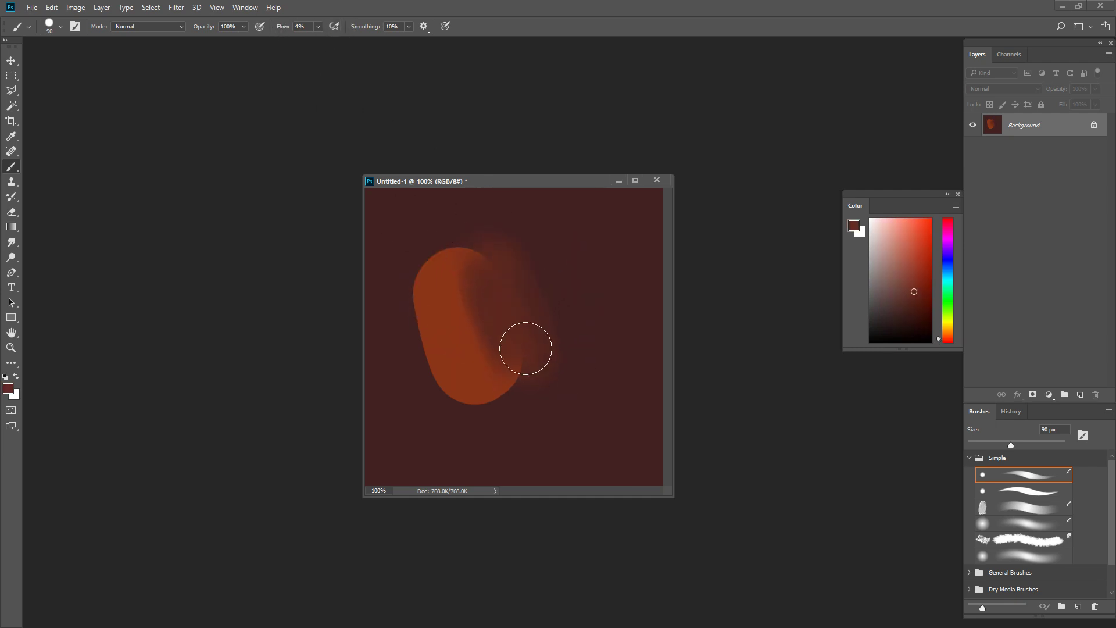
left_click(463, 317, "alt")
mouse_move(478, 314)
left_mouse_down()
mouse_move(497, 362)
mouse_move(486, 356)
mouse_move(511, 311)
mouse_move(491, 313)
mouse_move(535, 385)
left_mouse_up()
left_click(491, 312, "alt")
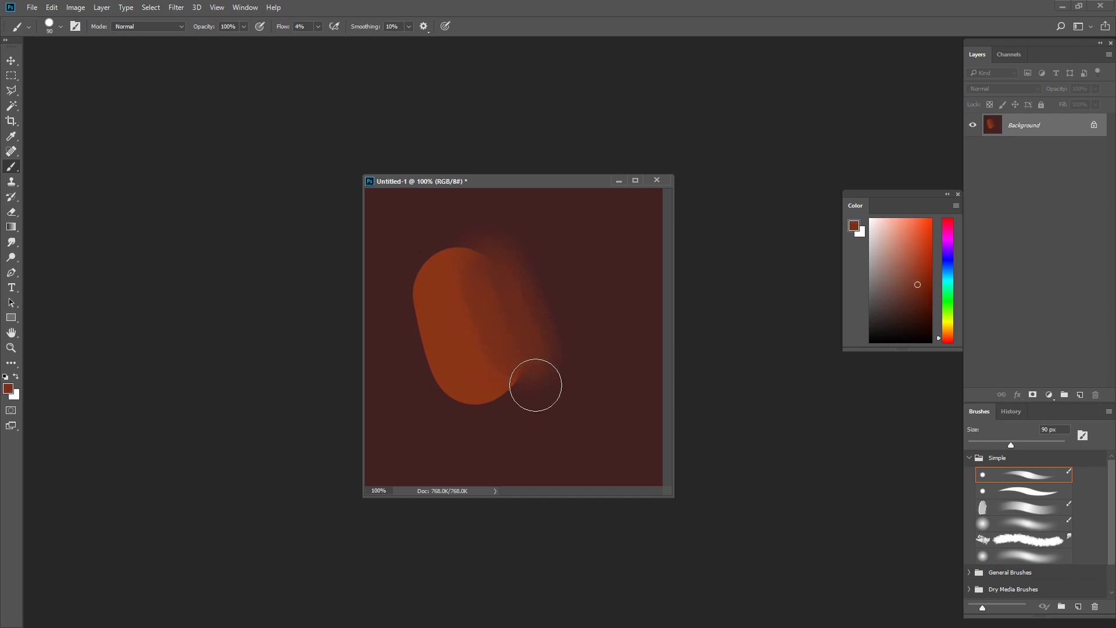
Step: Feather the outer side into the background with sampled transition tones, then blend back over the upper end and inner seam
left_click(527, 312, "alt")
mouse_move(529, 309)
left_mouse_down()
mouse_move(570, 361)
mouse_move(534, 257)
mouse_move(578, 314)
left_mouse_up()
left_click(490, 323, "alt")
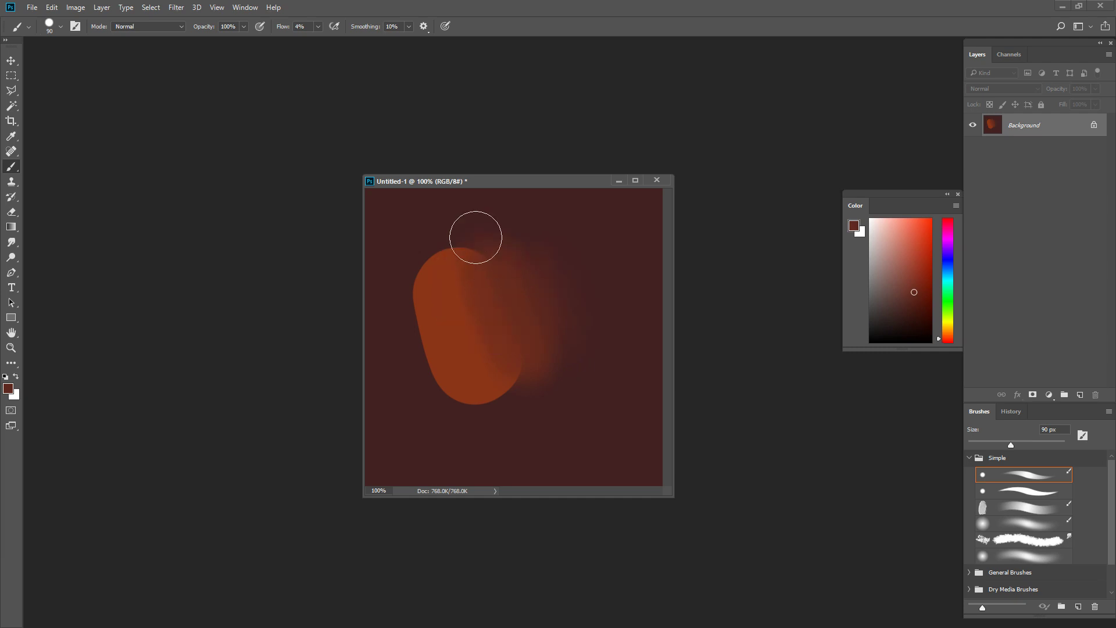
mouse_move(476, 238)
left_mouse_down()
mouse_move(478, 355)
mouse_move(445, 325)
mouse_move(488, 355)
left_mouse_up()
left_click(446, 323, "alt")
left_click(505, 308, "alt")
mouse_move(512, 308)
left_mouse_down()
mouse_move(525, 329)
mouse_move(511, 356)
mouse_move(519, 260)
mouse_move(601, 355)
left_mouse_up()
left_click(520, 263, "alt")
Step: Widen the soft outer transition with a larger brush and sampled tones, then reduce the brush to 100 px
key("ctrl+minus")
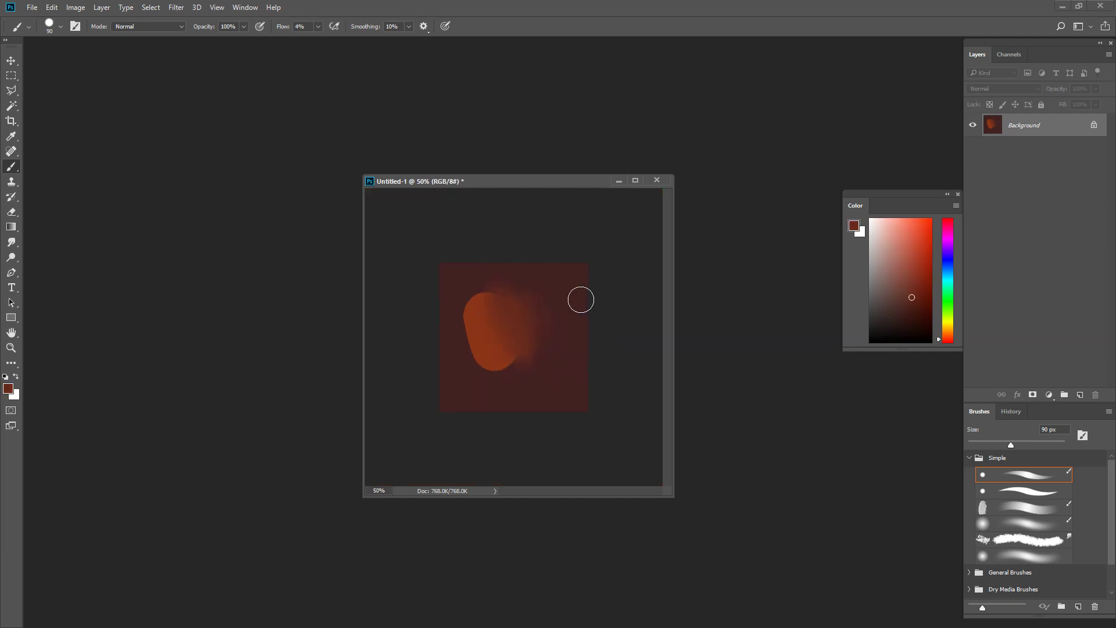
left_click(546, 297, "alt")
key("bracketright")
key("bracketright")
key("bracketright")
left_click_drag(555, 390, 511, 298)
left_click(528, 324, "alt")
key("bracketleft")
Step: Lower the brush tip's hardness to 19% in the brush settings
key("F5")
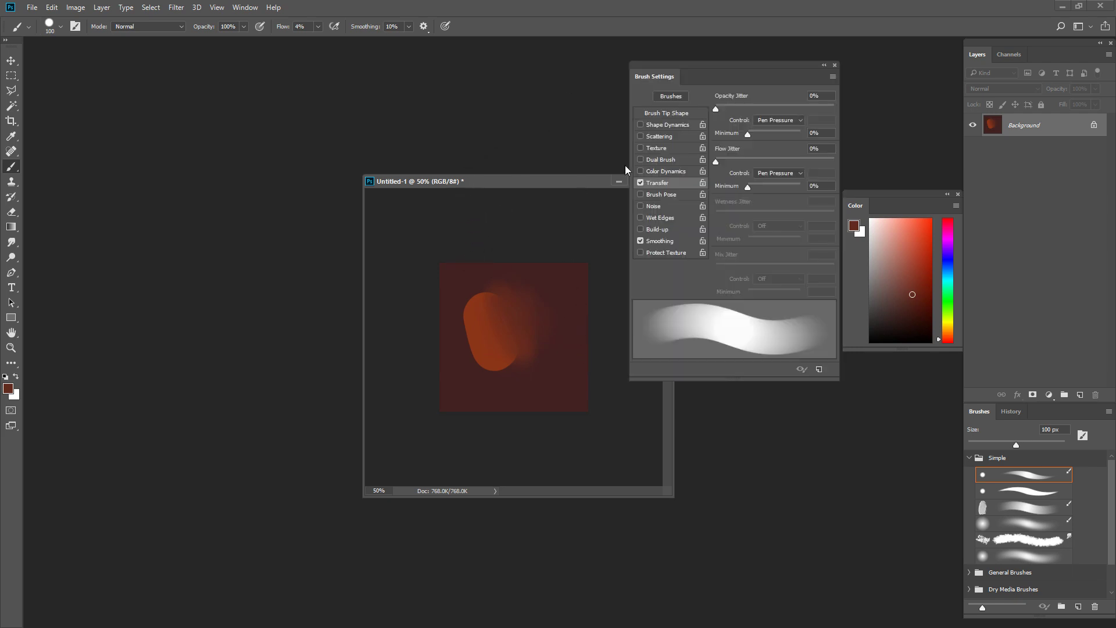
left_click(668, 113)
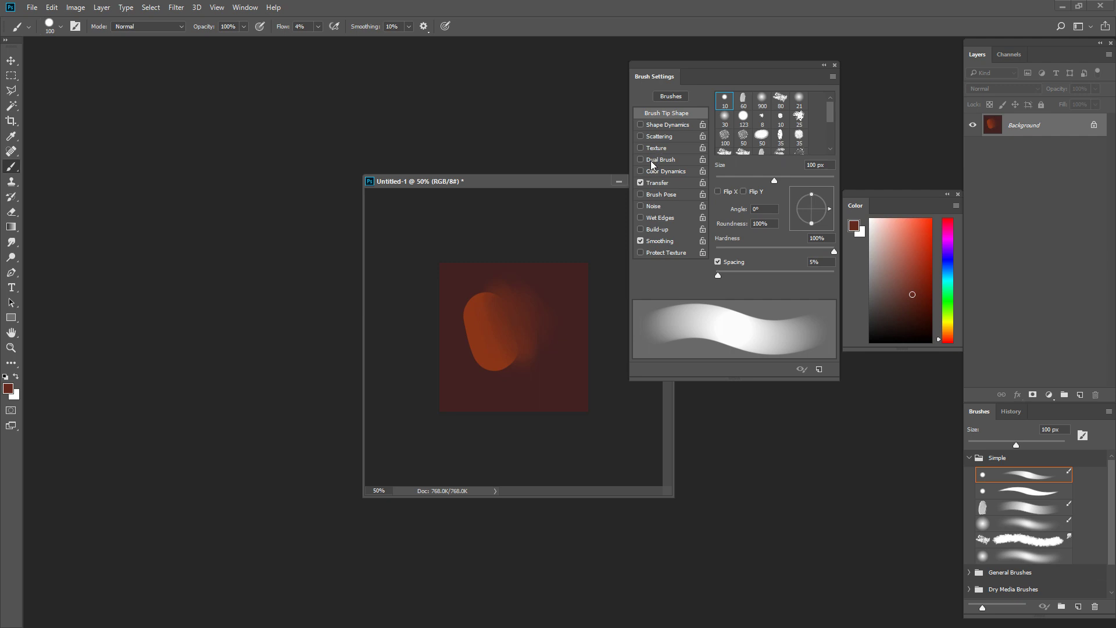
left_click_drag(803, 252, 749, 253)
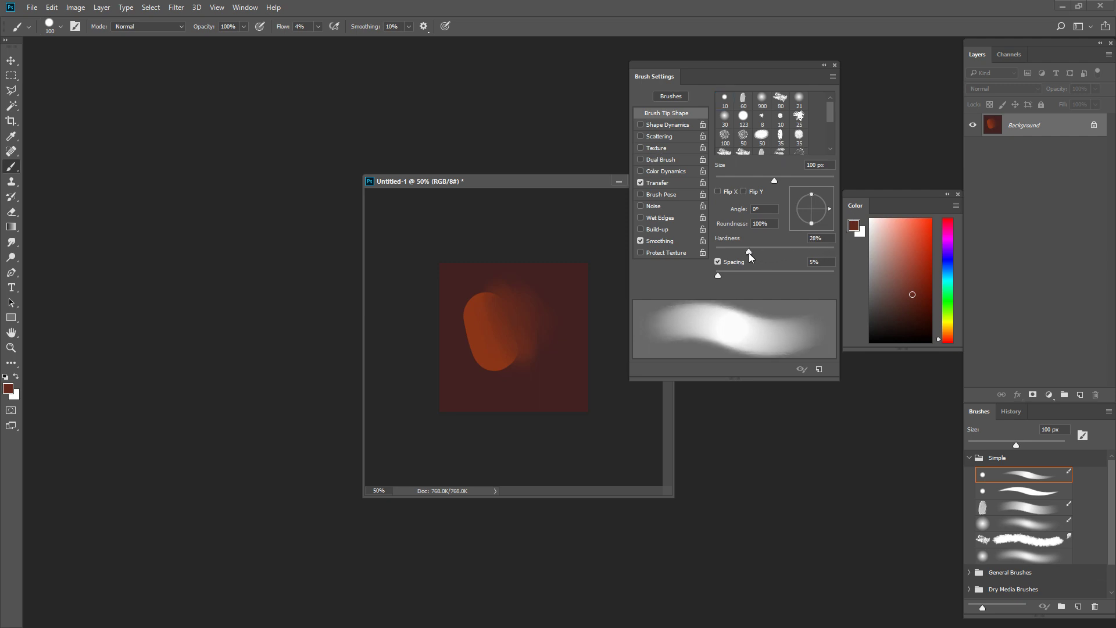
Step: Blend the transition beside the oblong using sampled tones and the softened 100 px brush
left_click(519, 325, "ctrl")
left_click(538, 260, "alt")
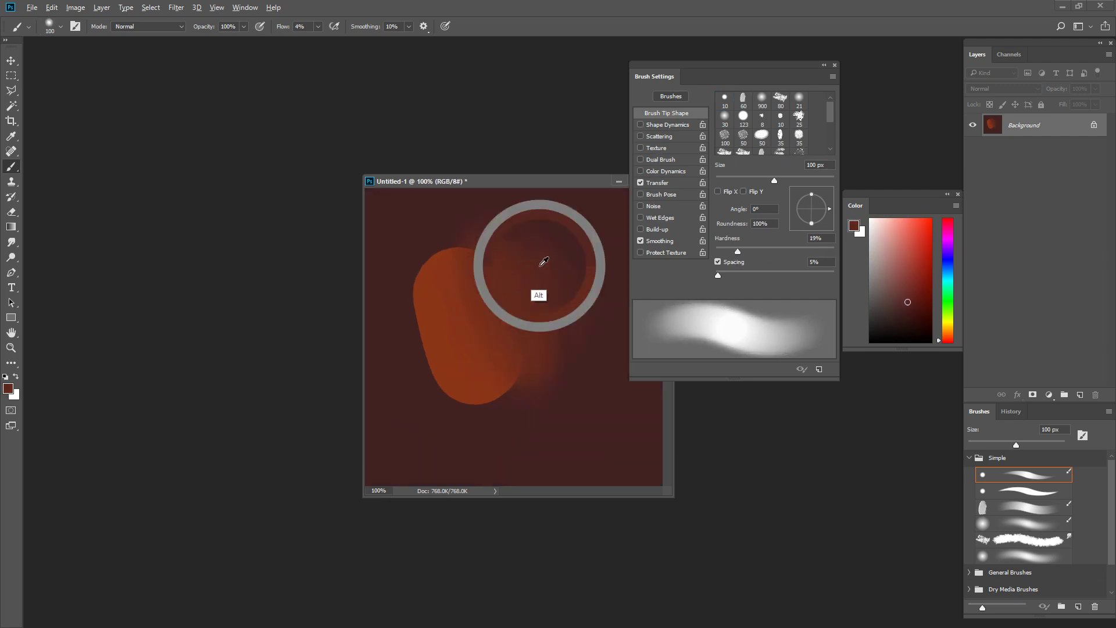
left_click(472, 311, "alt")
mouse_move(473, 299)
left_mouse_down()
mouse_move(506, 313)
mouse_move(529, 290)
mouse_move(521, 279)
mouse_move(551, 305)
mouse_move(574, 286)
mouse_move(528, 266)
mouse_move(573, 394)
mouse_move(526, 263)
mouse_move(540, 307)
mouse_move(584, 331)
left_mouse_up()
left_click(523, 282, "alt")
left_click(547, 298, "alt")
Step: Restore the brush hardness to 100%, close the brush settings and reduce the brush to 80 px
left_click_drag(738, 252, 831, 252)
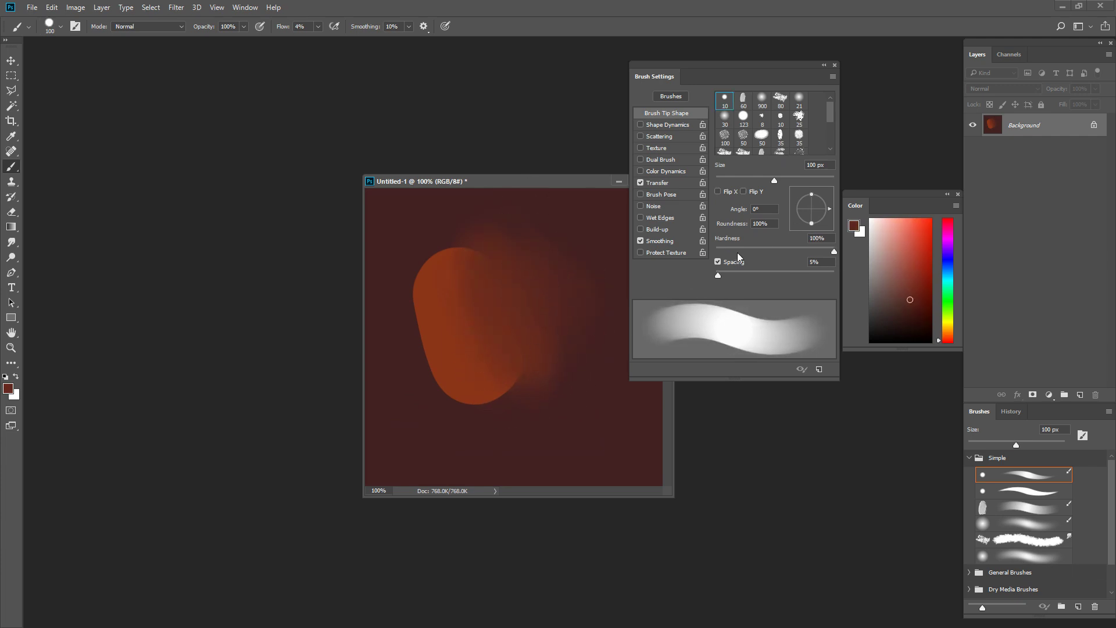
key("F5")
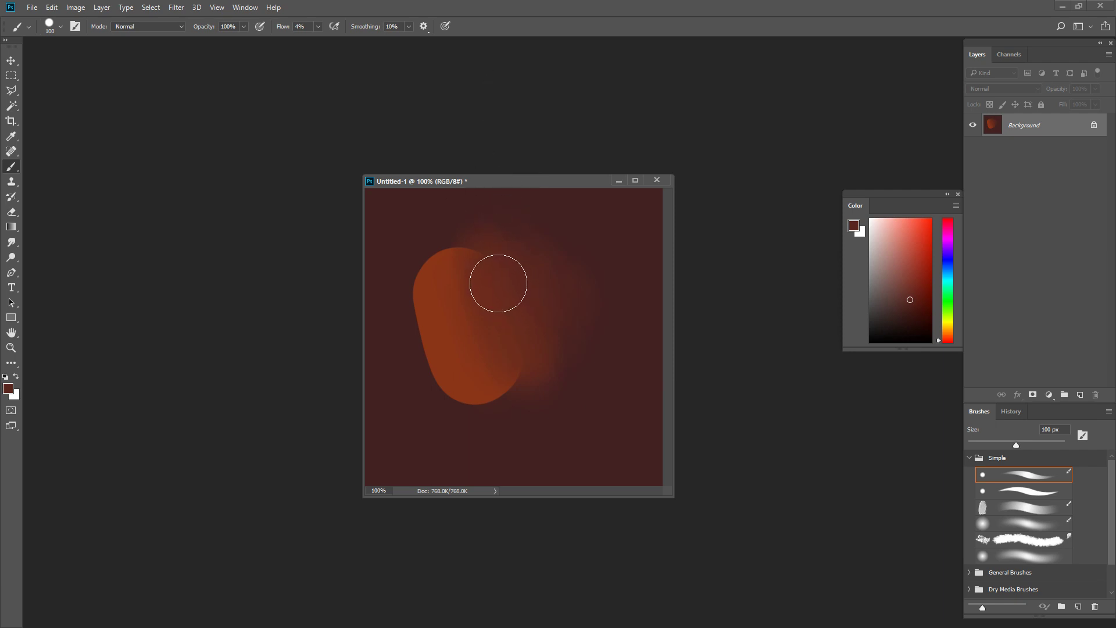
key("bracketleft")
Step: Undo all the low-flow blending strokes back to the plain orange oblong
key("ctrl+alt")
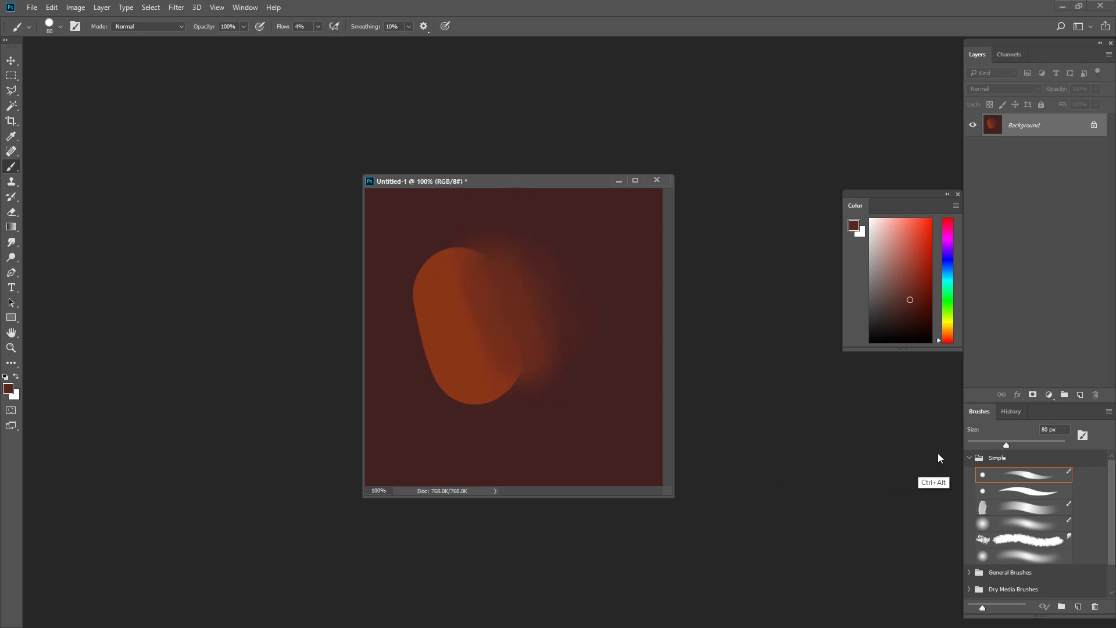
key("ctrl+alt+z")
key("ctrl+alt+z")
key("ctrl+alt+z")
key("ctrl+alt+z")
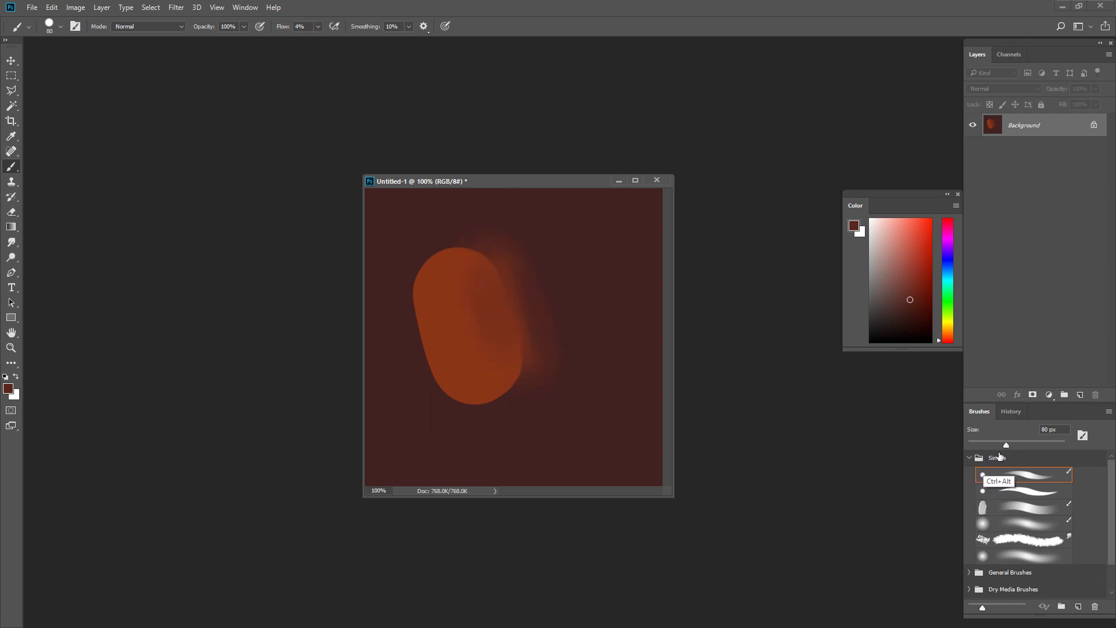
key("ctrl+alt+z")
key("ctrl+alt+z")
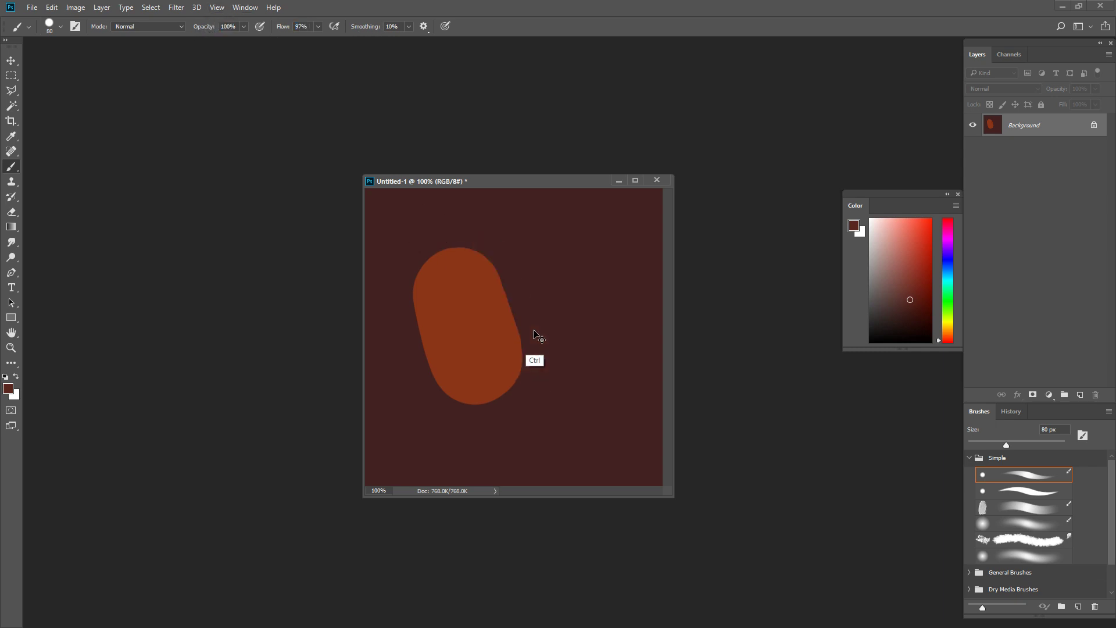
Step: At 97% flow, paint overlapping dark red strokes along the oblong's right side and blend the seam with sampled tones at 80 px
left_click_drag(501, 279, 588, 376)
left_click(510, 292, "alt")
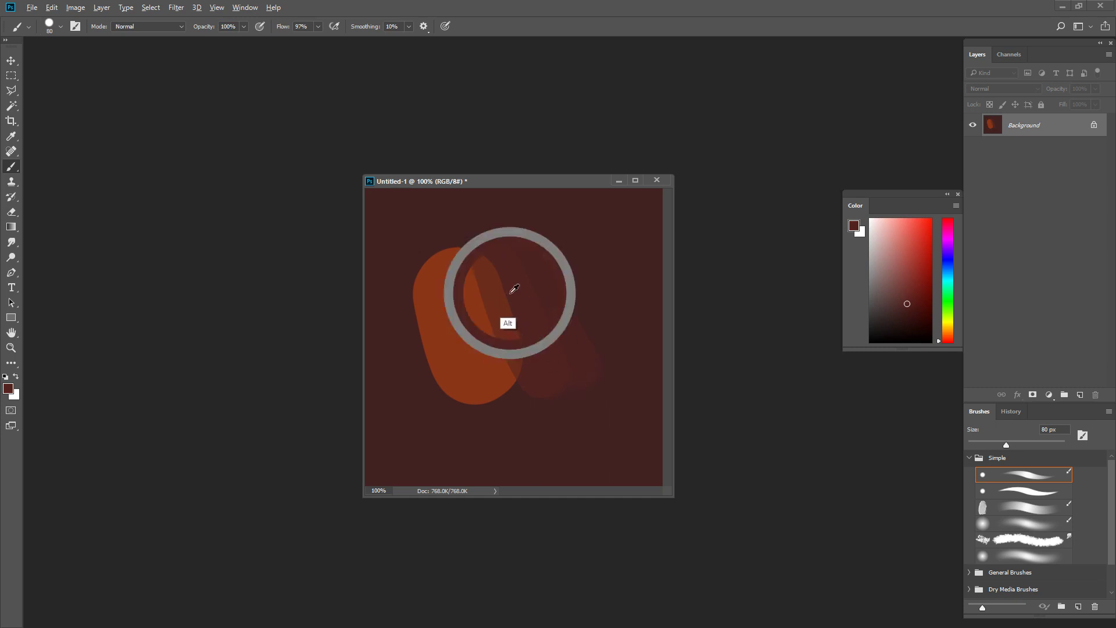
left_click_drag(508, 262, 544, 386)
left_click(485, 286, "alt")
left_click_drag(472, 254, 521, 402)
left_click(479, 363, "alt")
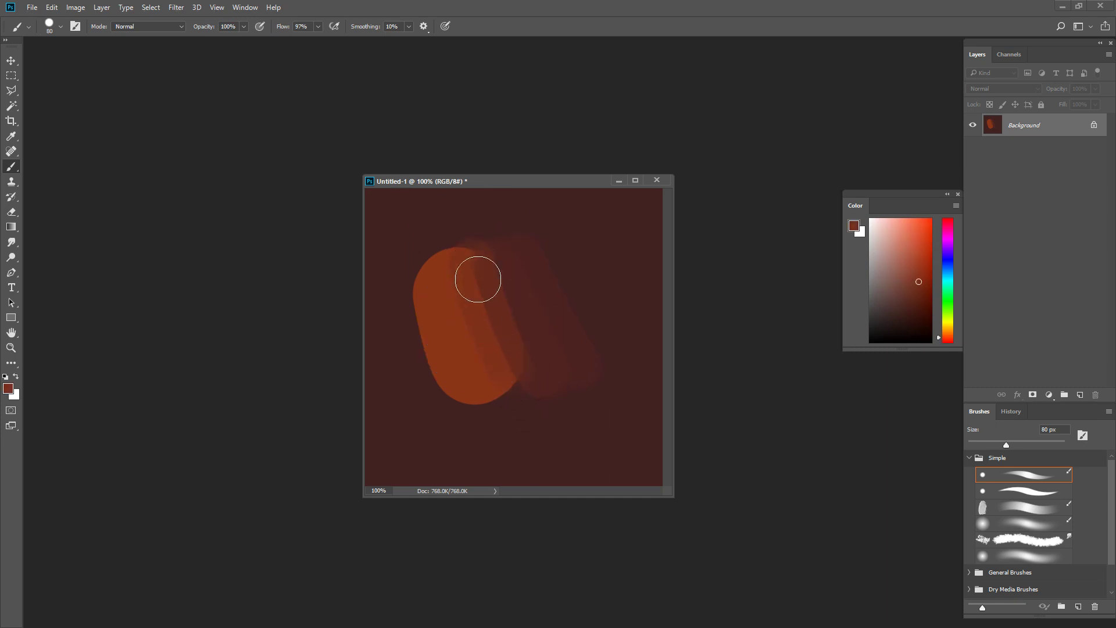
Step: Carry the gradation outward into the background with successive sampled in-between tones and slanted 80 px strokes
left_click_drag(479, 280, 540, 397)
left_click(493, 335, "alt")
left_click_drag(504, 255, 555, 365)
left_click(526, 282, "alt")
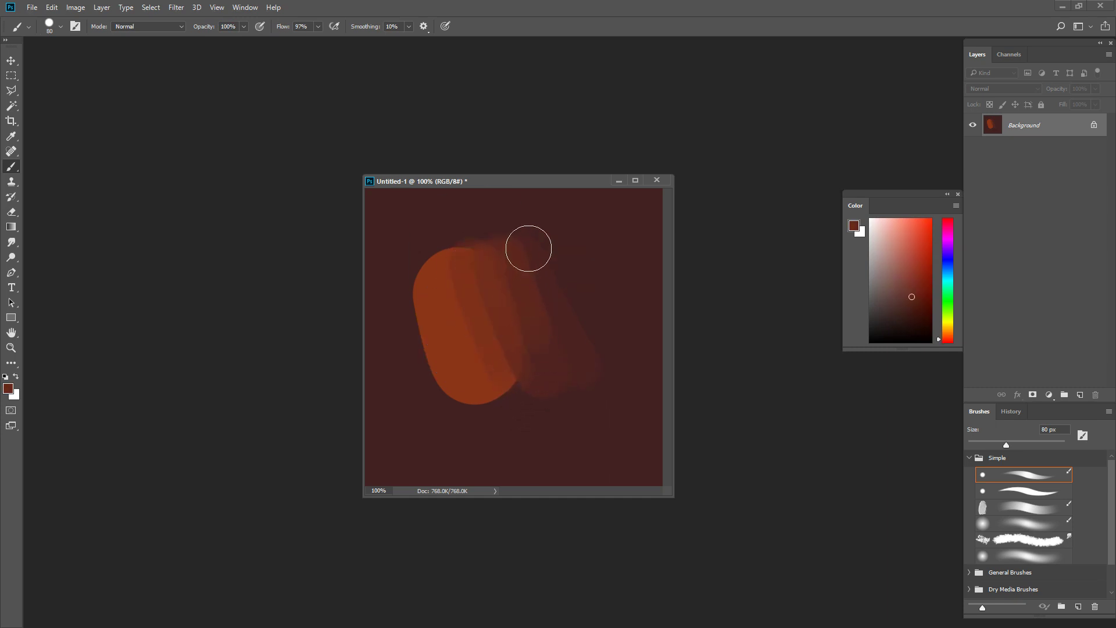
left_click(559, 276, "alt")
mouse_move(529, 248)
left_mouse_down()
mouse_move(573, 337)
mouse_move(555, 262)
mouse_move(611, 364)
mouse_move(600, 340)
left_mouse_up()
Step: Smudge the oblong's banded right side into the dark background with the 200 px textured smudge brush at 25% strength
left_click(1010, 538)
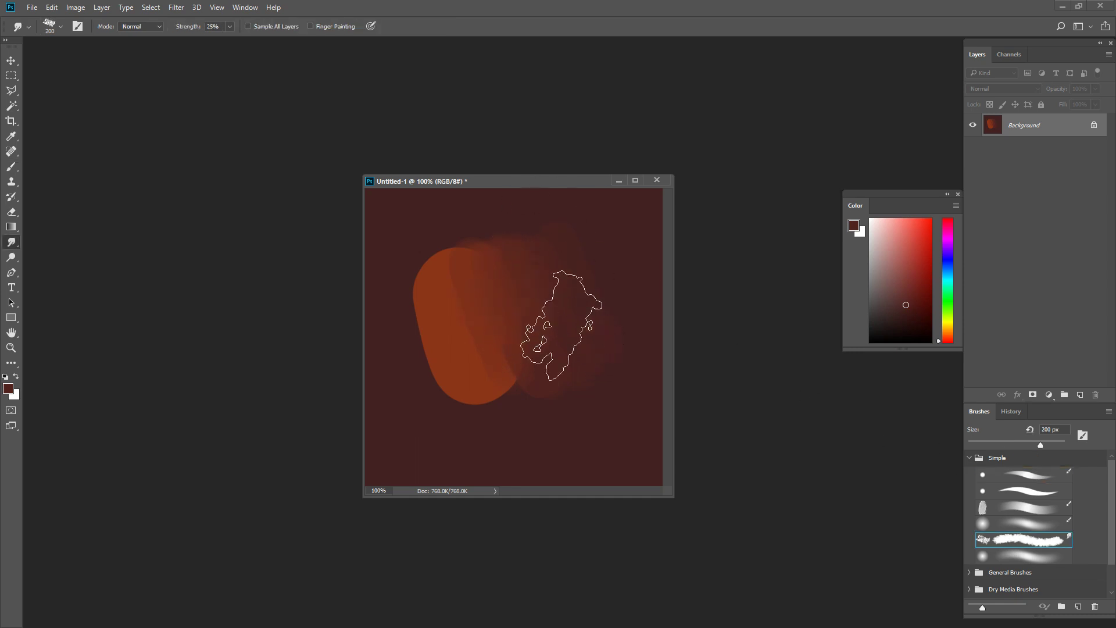
left_click_drag(511, 287, 623, 294)
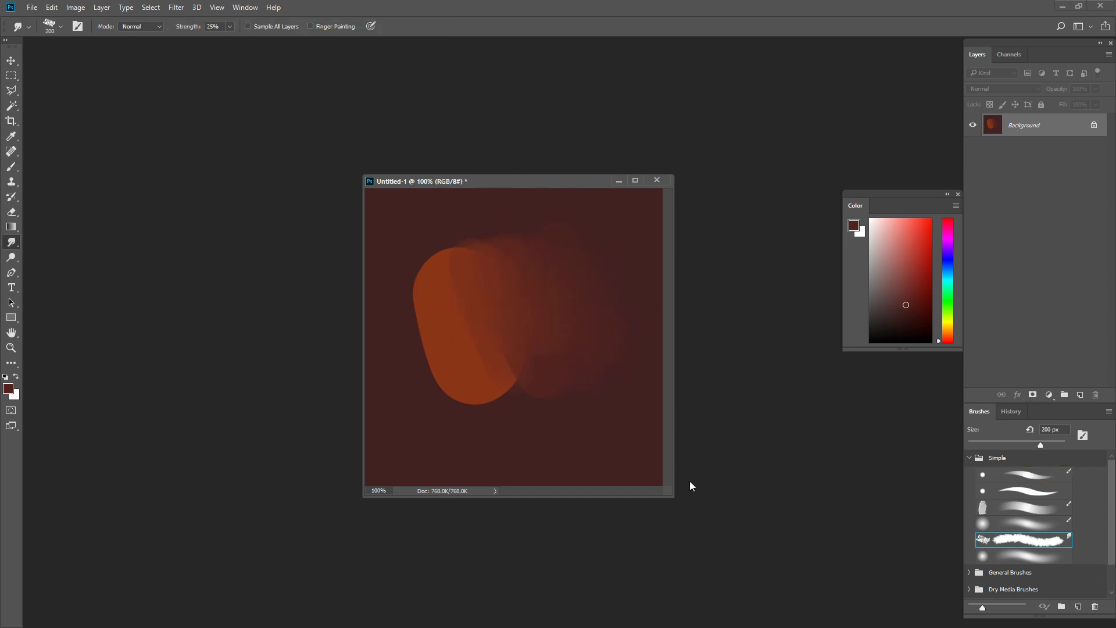
key("ctrl+z")
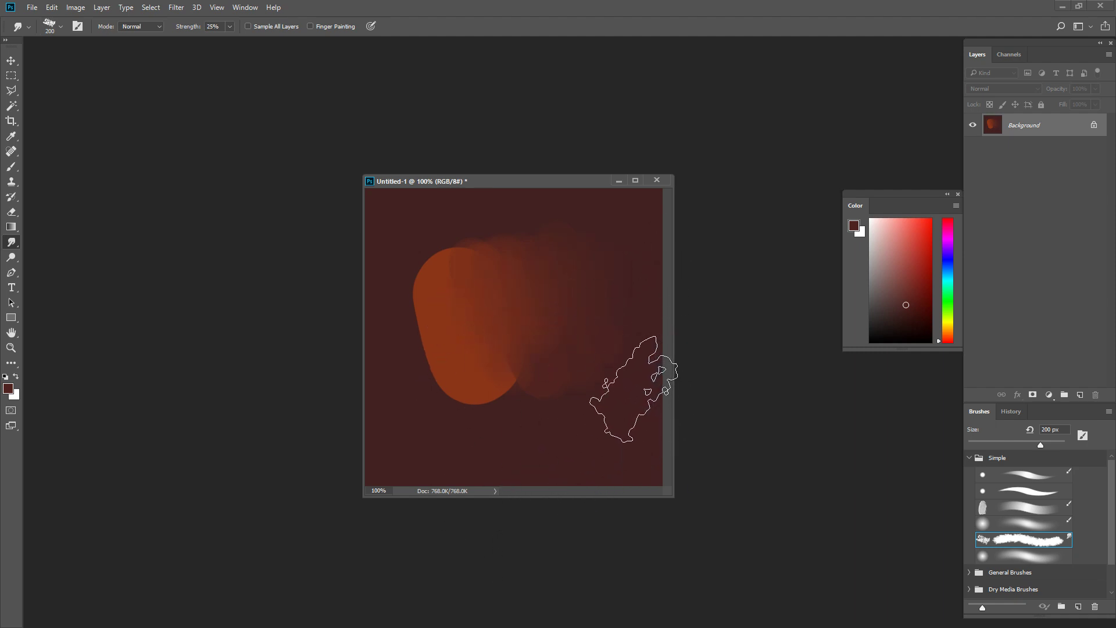
left_click_drag(498, 388, 652, 392)
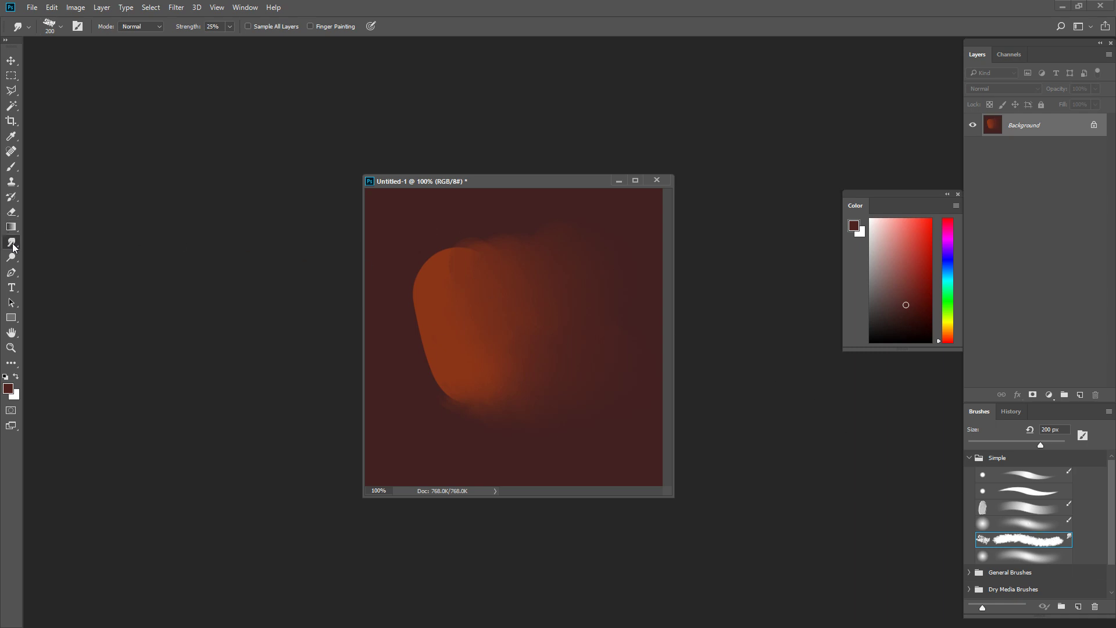
Step: Open the smudge brush's settings, move the document window clear of them and display the Scattering options
key("F5")
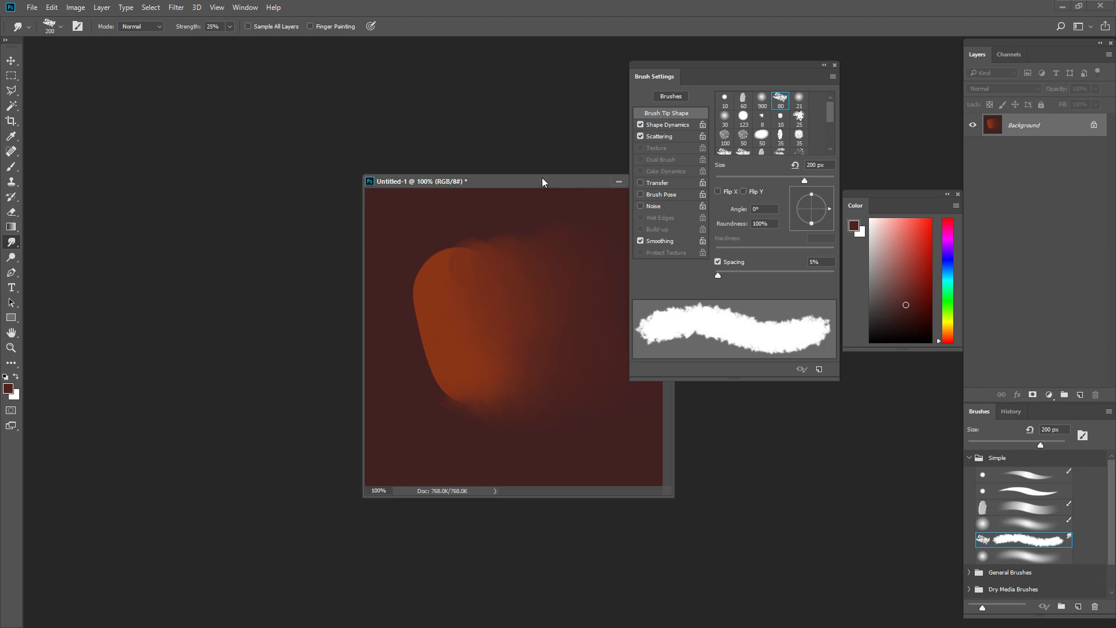
left_click_drag(545, 191, 458, 195)
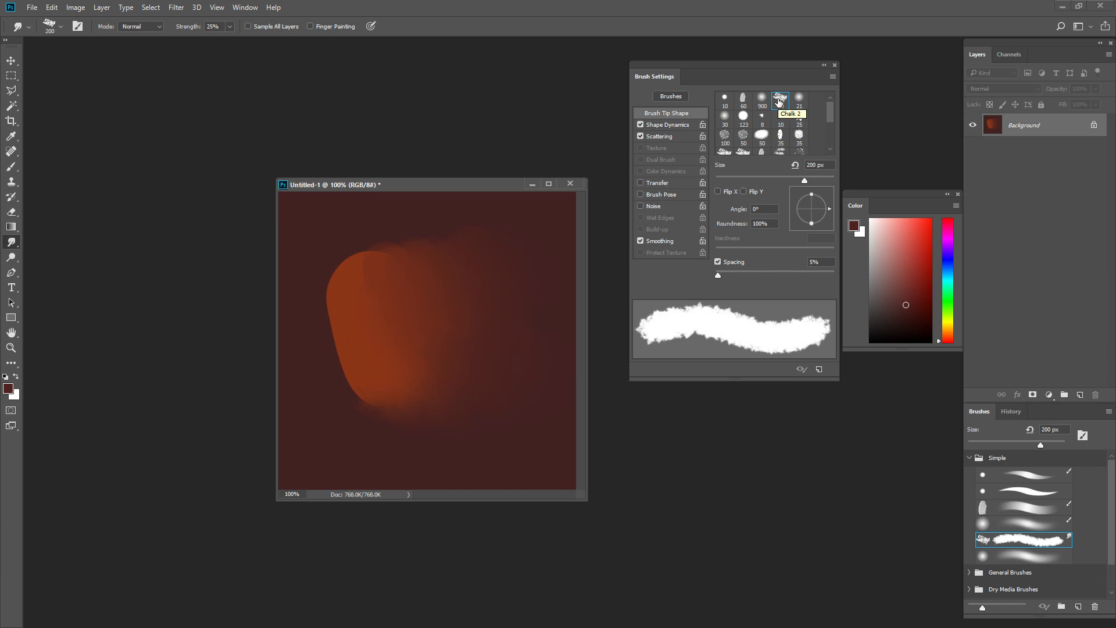
left_click(668, 138)
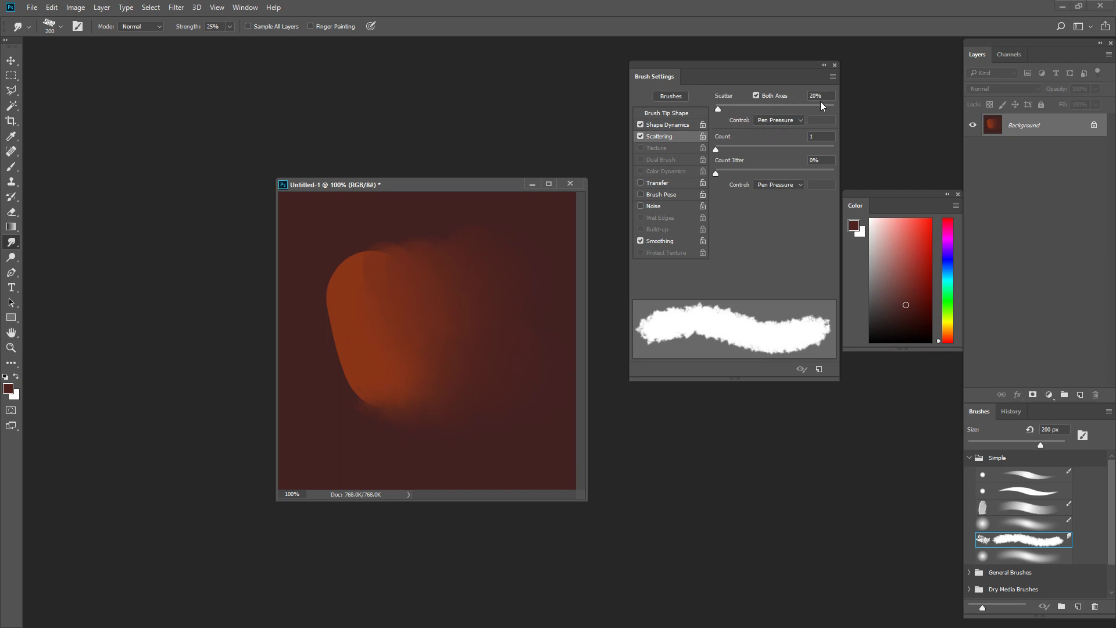
Step: Try smudging the oblong with scatter at 118% and at 54%, undoing the trial strokes
left_click_drag(721, 107, 730, 108)
mouse_move(418, 251)
left_mouse_down()
mouse_move(332, 369)
mouse_move(388, 437)
left_mouse_up()
key("ctrl+z")
key("ctrl+minus")
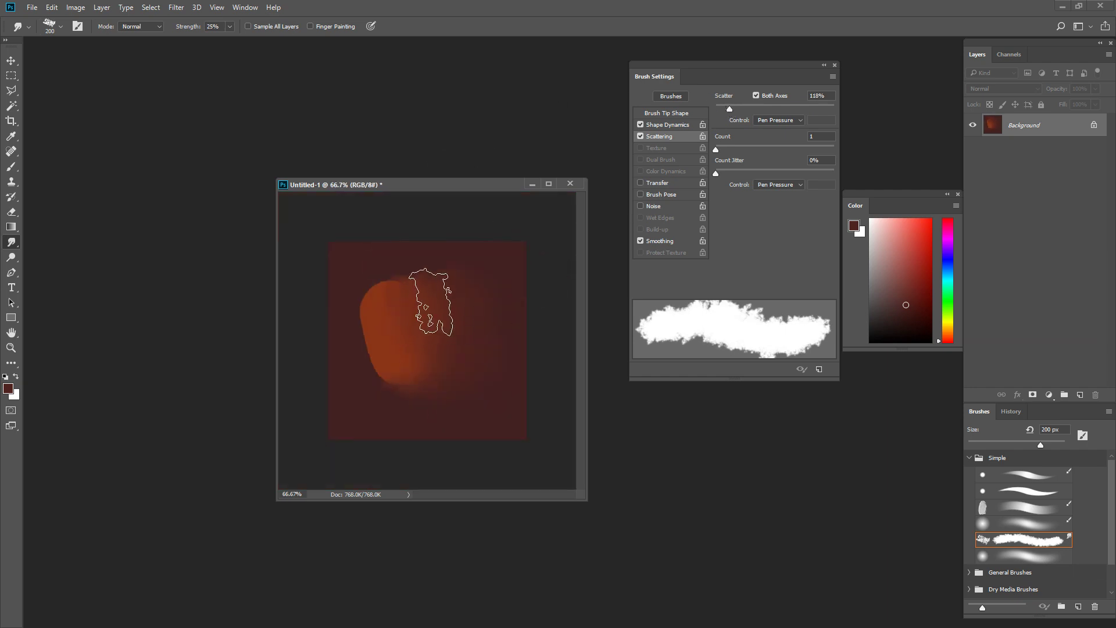
left_click_drag(730, 109, 722, 109)
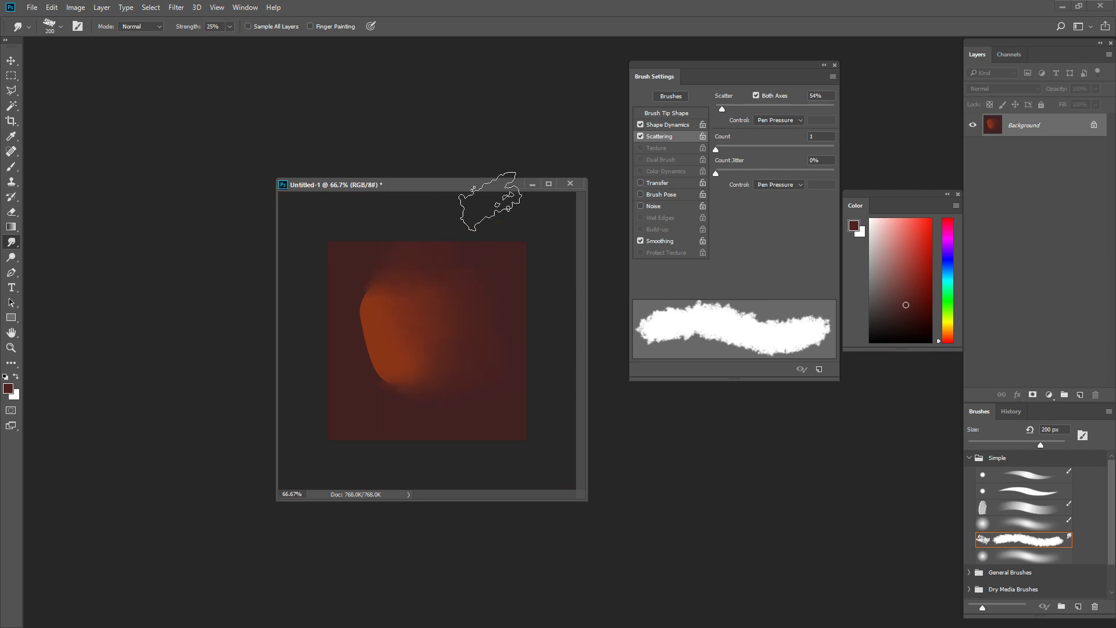
Step: Lower the scatter to 5%, reduce the smudge brush to 175 px and smudge the oblong's upper edge
left_click_drag(720, 106, 716, 108)
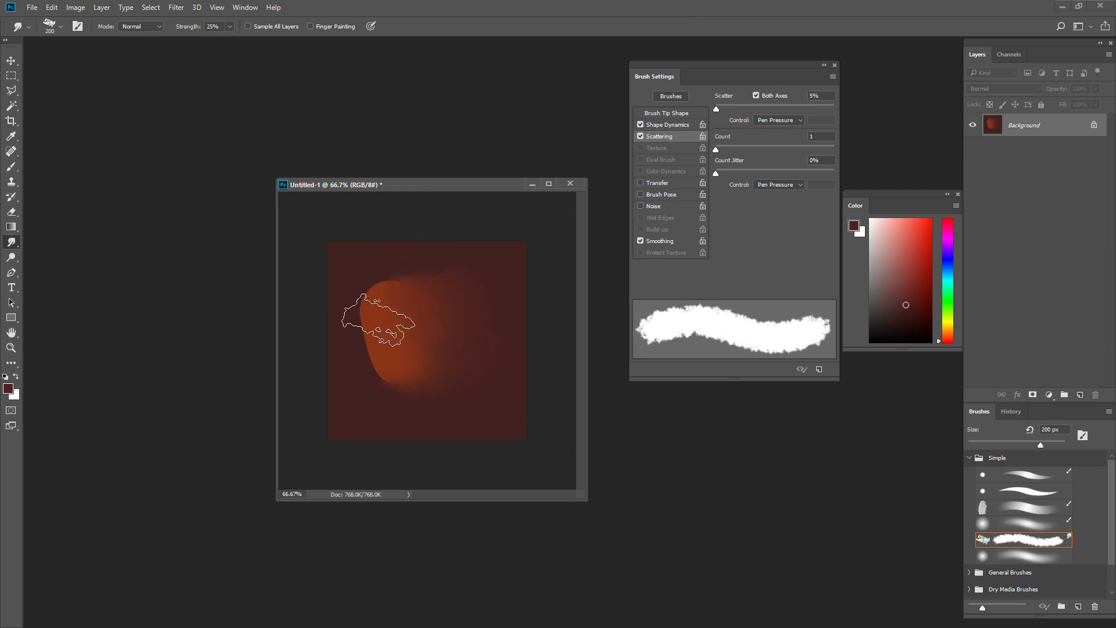
key("bracketleft")
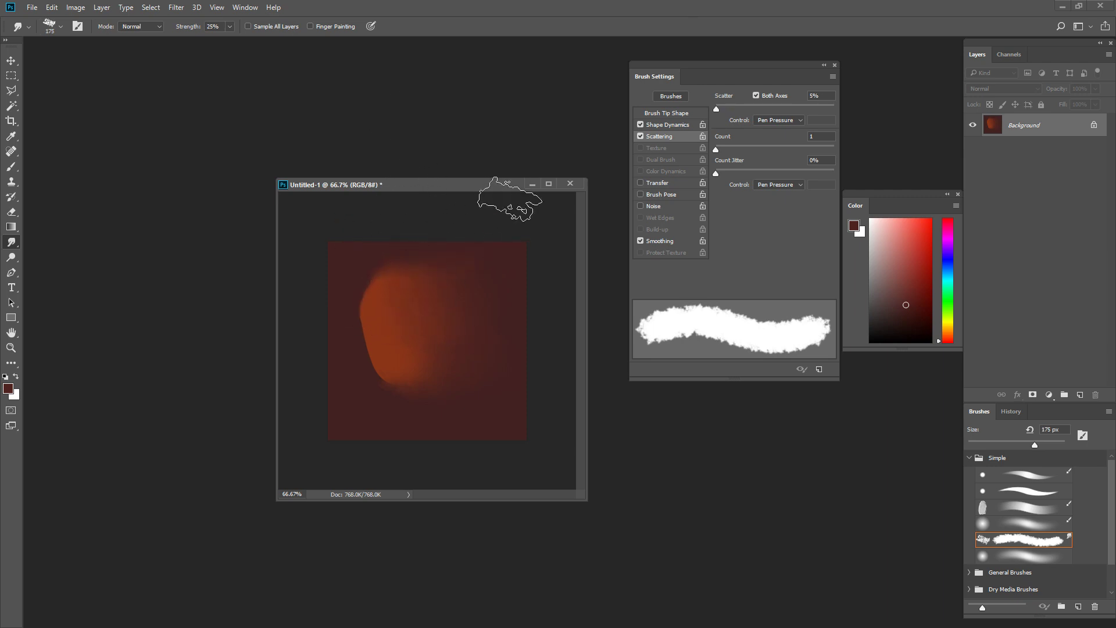
Step: Turn off Scattering, smudge the oblong's lower left edge outward at 175 px and undo the last strokes
left_click(640, 135)
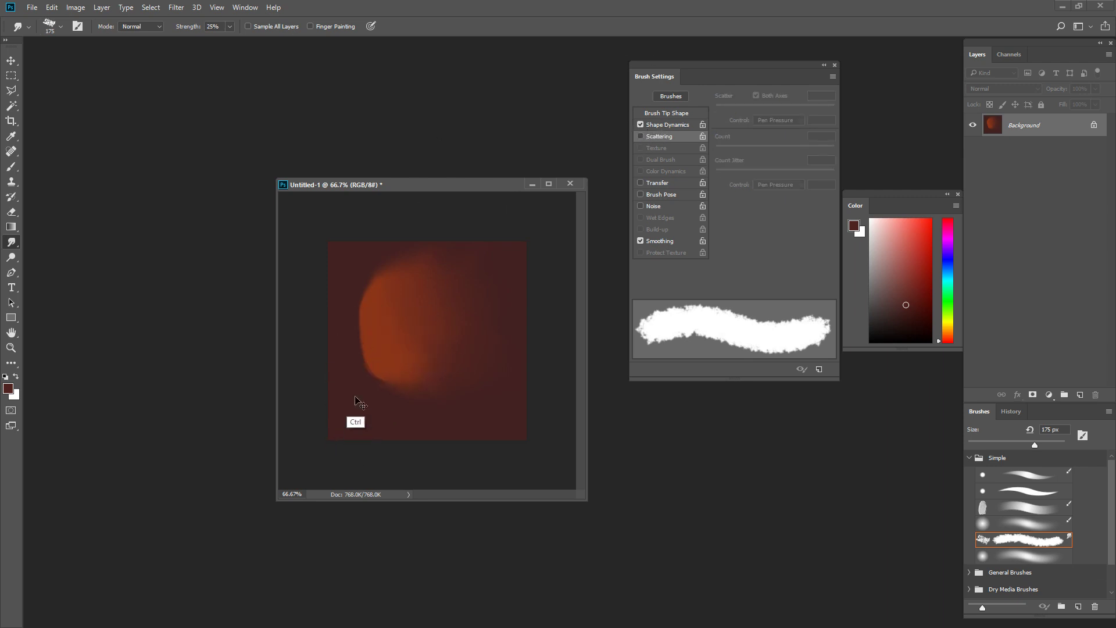
left_click(378, 366, "ctrl")
left_click(377, 366, "ctrl")
left_click_drag(374, 378, 433, 332)
left_click(434, 332, "ctrl+alt")
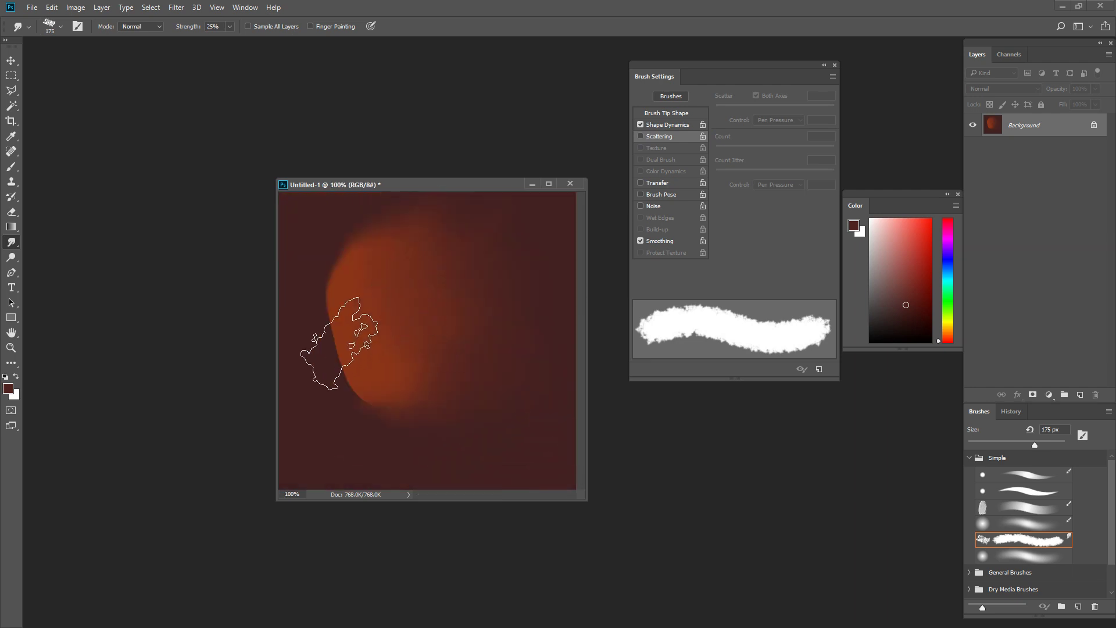
mouse_move(369, 415)
left_mouse_down()
mouse_move(365, 337)
mouse_move(319, 388)
left_mouse_up()
left_click_drag(360, 304, 334, 458)
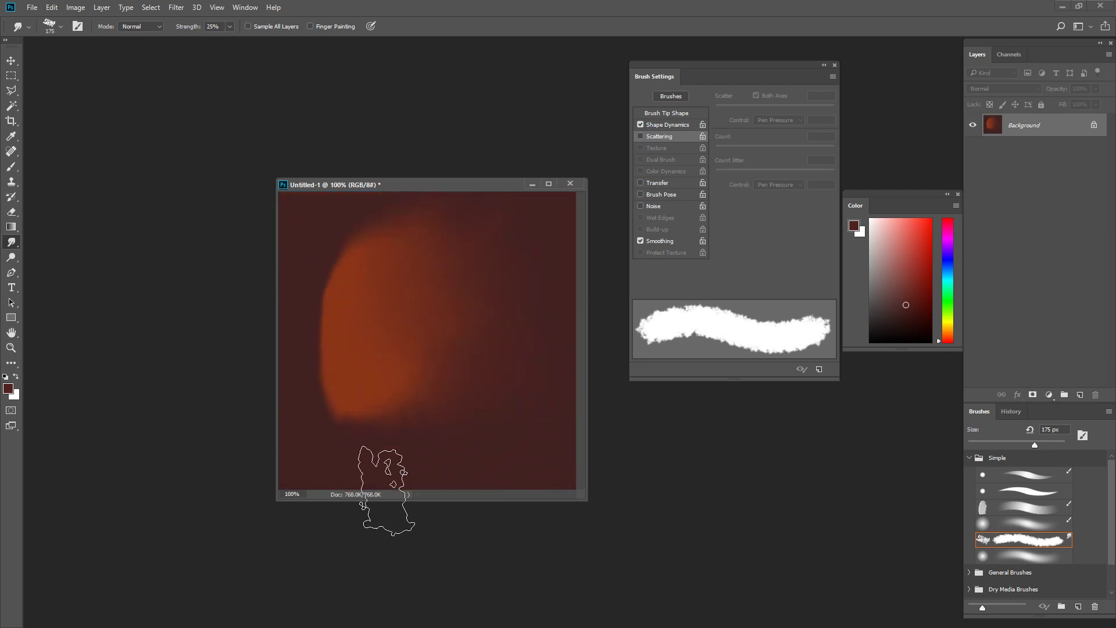
key("ctrl+z")
key("ctrl+z")
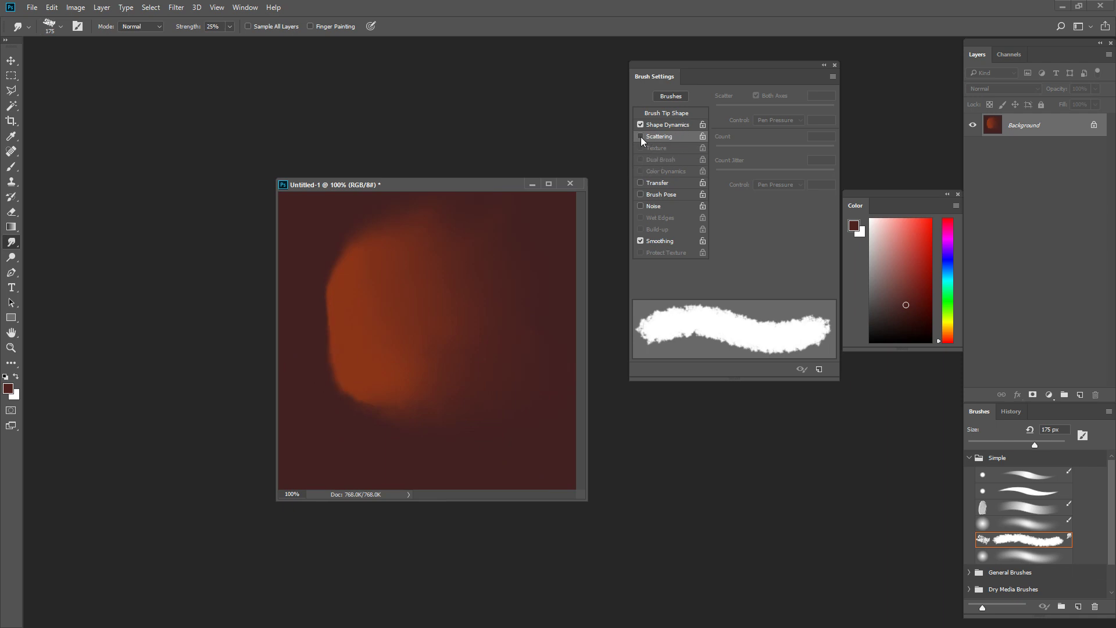
Step: Re-enable Scattering at 20%, reduce the smudge brush to 150 px and soften the oblong's left and lower edges
left_click(640, 137)
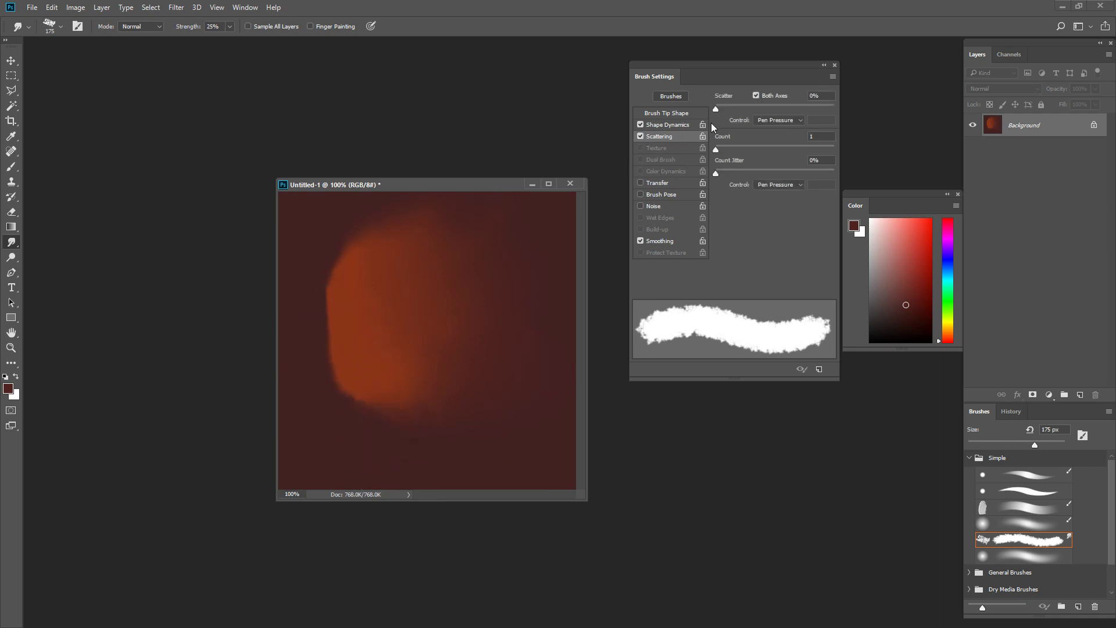
left_click_drag(720, 107, 718, 108)
key("bracketleft")
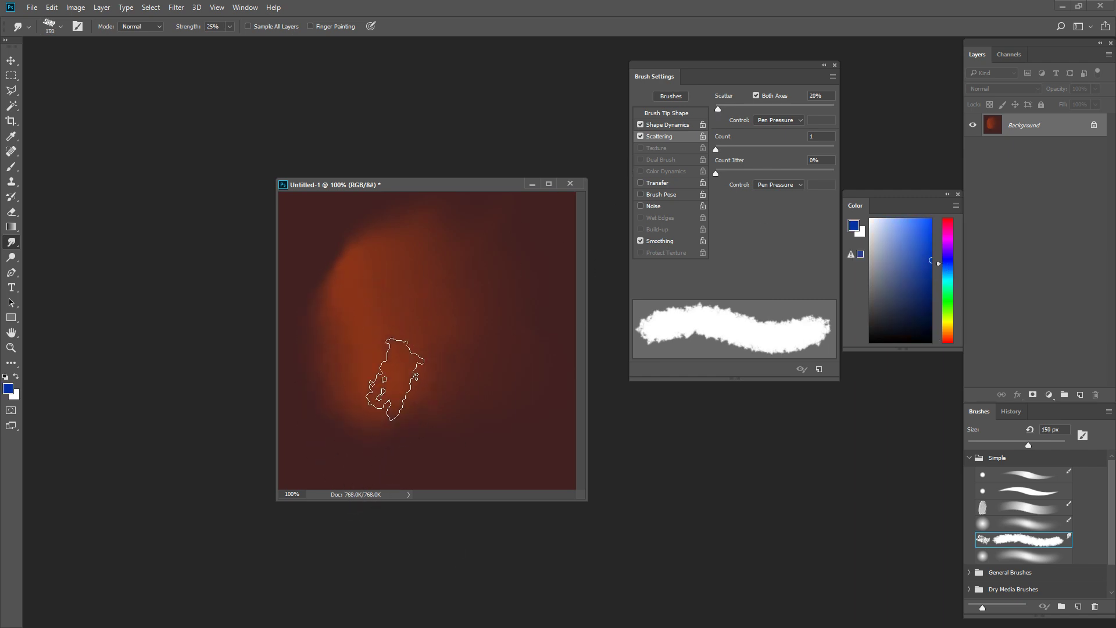
Step: Paint a blue patch over the oblong's lower left side and smudge it into the orange with the 150 px textured brush
key("b")
mouse_move(336, 336)
left_mouse_down()
mouse_move(343, 364)
mouse_move(361, 332)
mouse_move(404, 314)
mouse_move(369, 379)
mouse_move(412, 363)
left_mouse_up()
key("r")
mouse_move(399, 242)
left_mouse_down()
mouse_move(418, 280)
mouse_move(402, 357)
mouse_move(367, 345)
mouse_move(359, 308)
mouse_move(374, 352)
left_mouse_up()
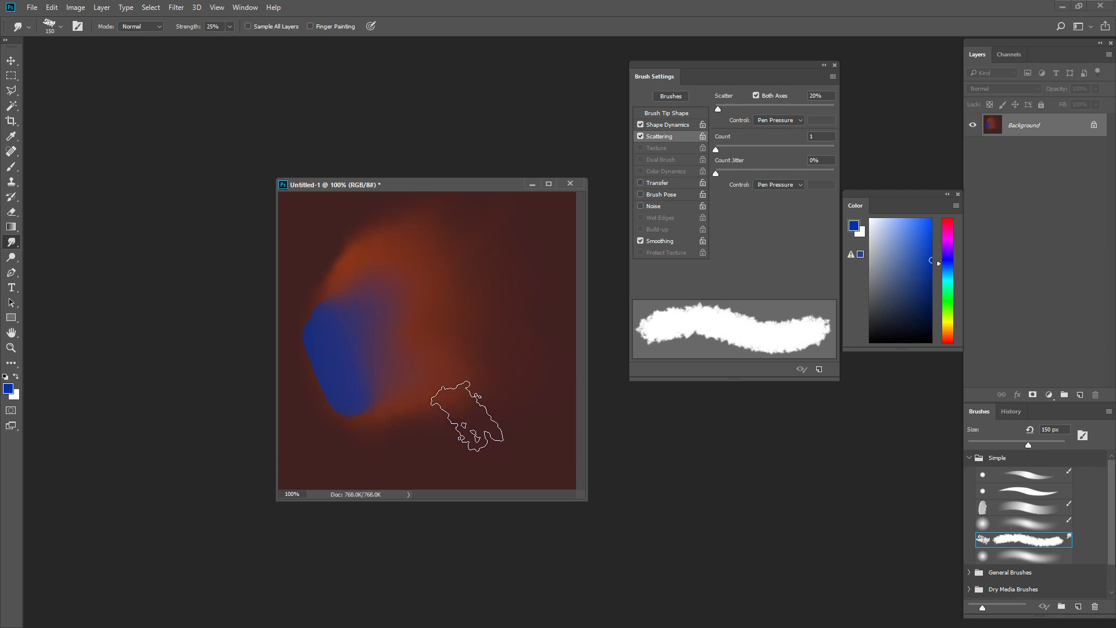
key("ctrl+minus")
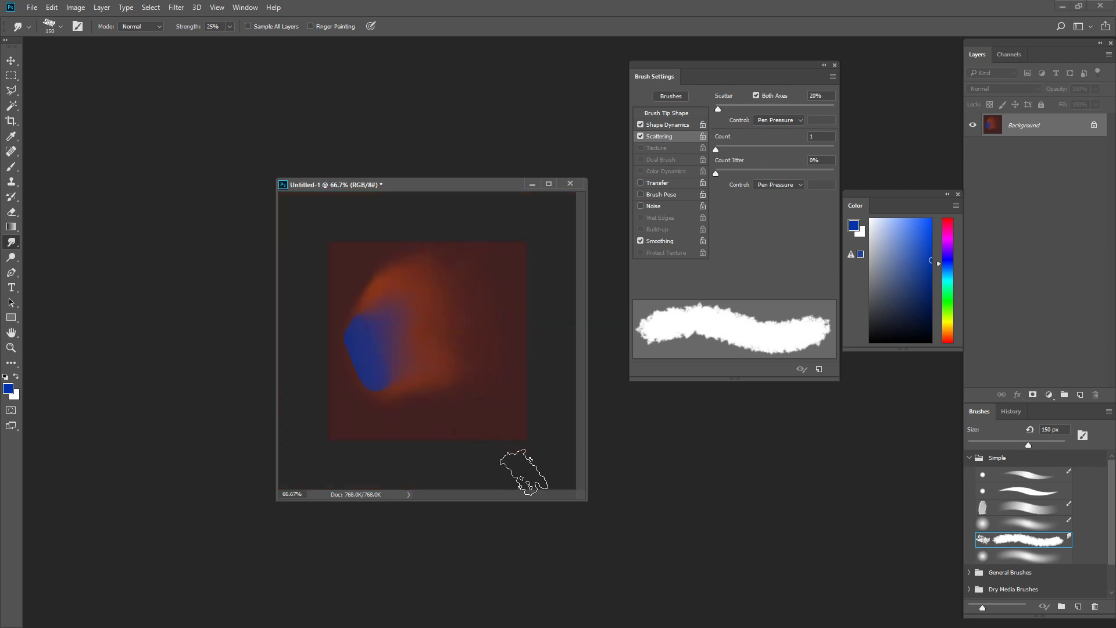
mouse_move(447, 355)
left_mouse_down()
mouse_move(354, 289)
mouse_move(415, 392)
mouse_move(446, 398)
mouse_move(416, 355)
mouse_move(450, 311)
left_mouse_up()
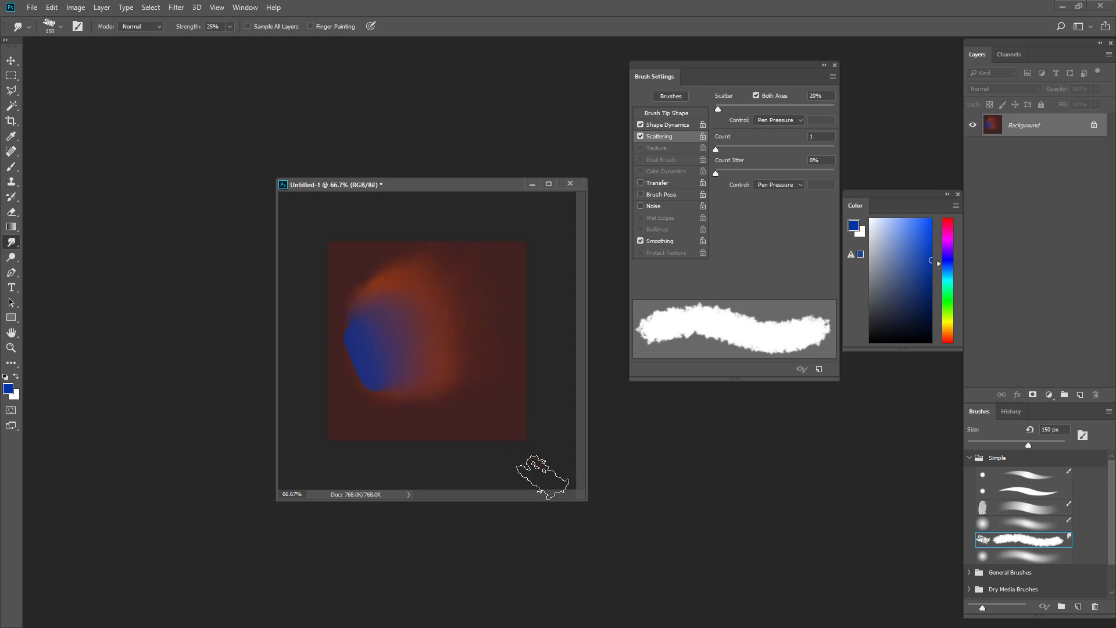